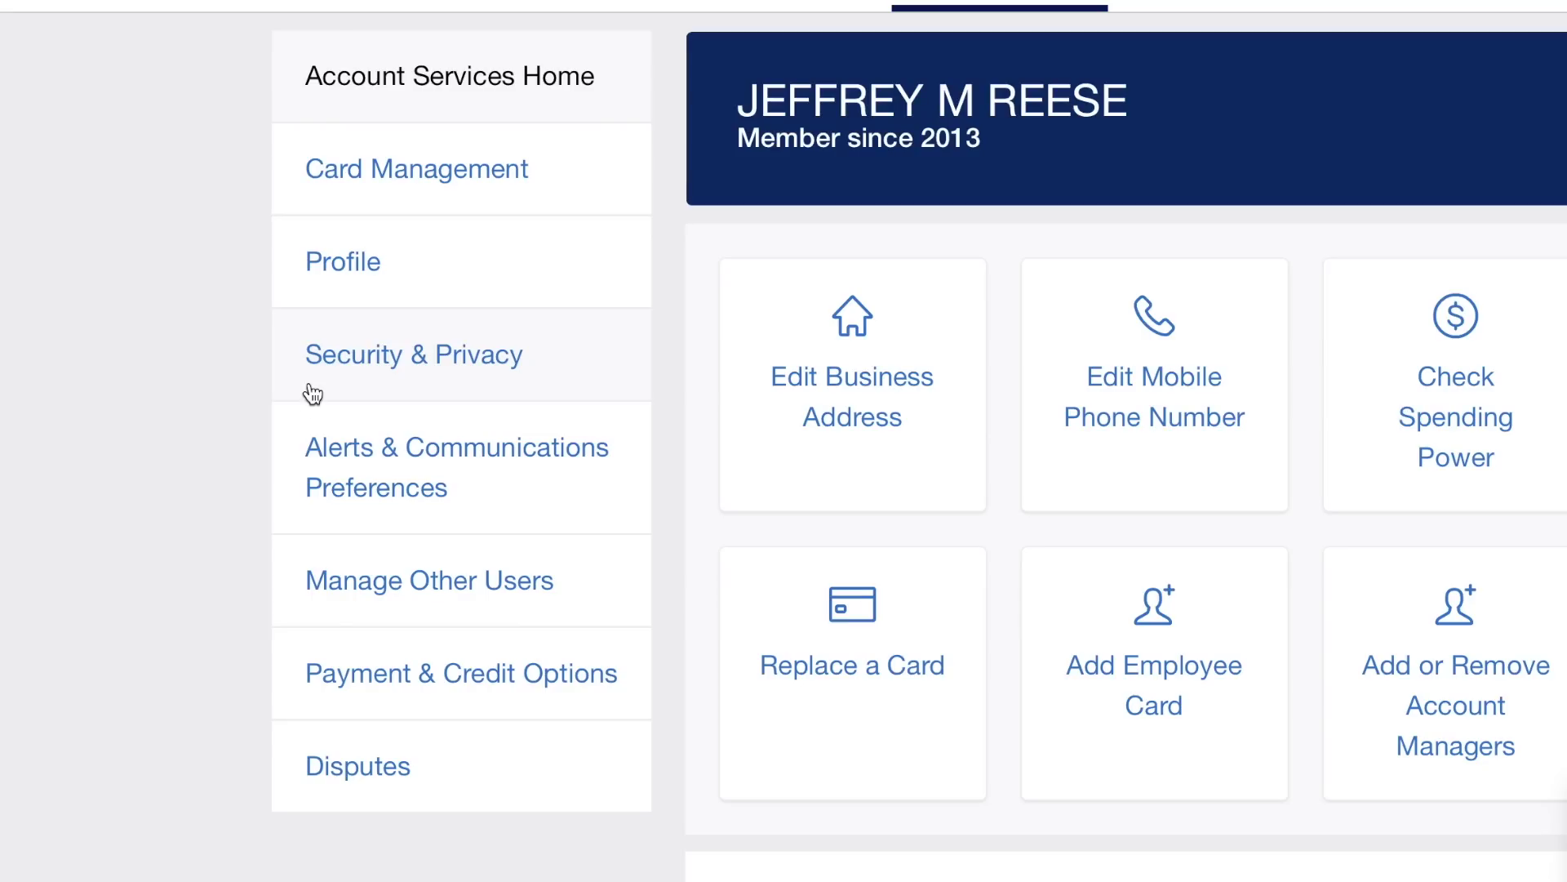
Open the form for transferring available credit to another card from the account's payment and credit options.
click(571, 698)
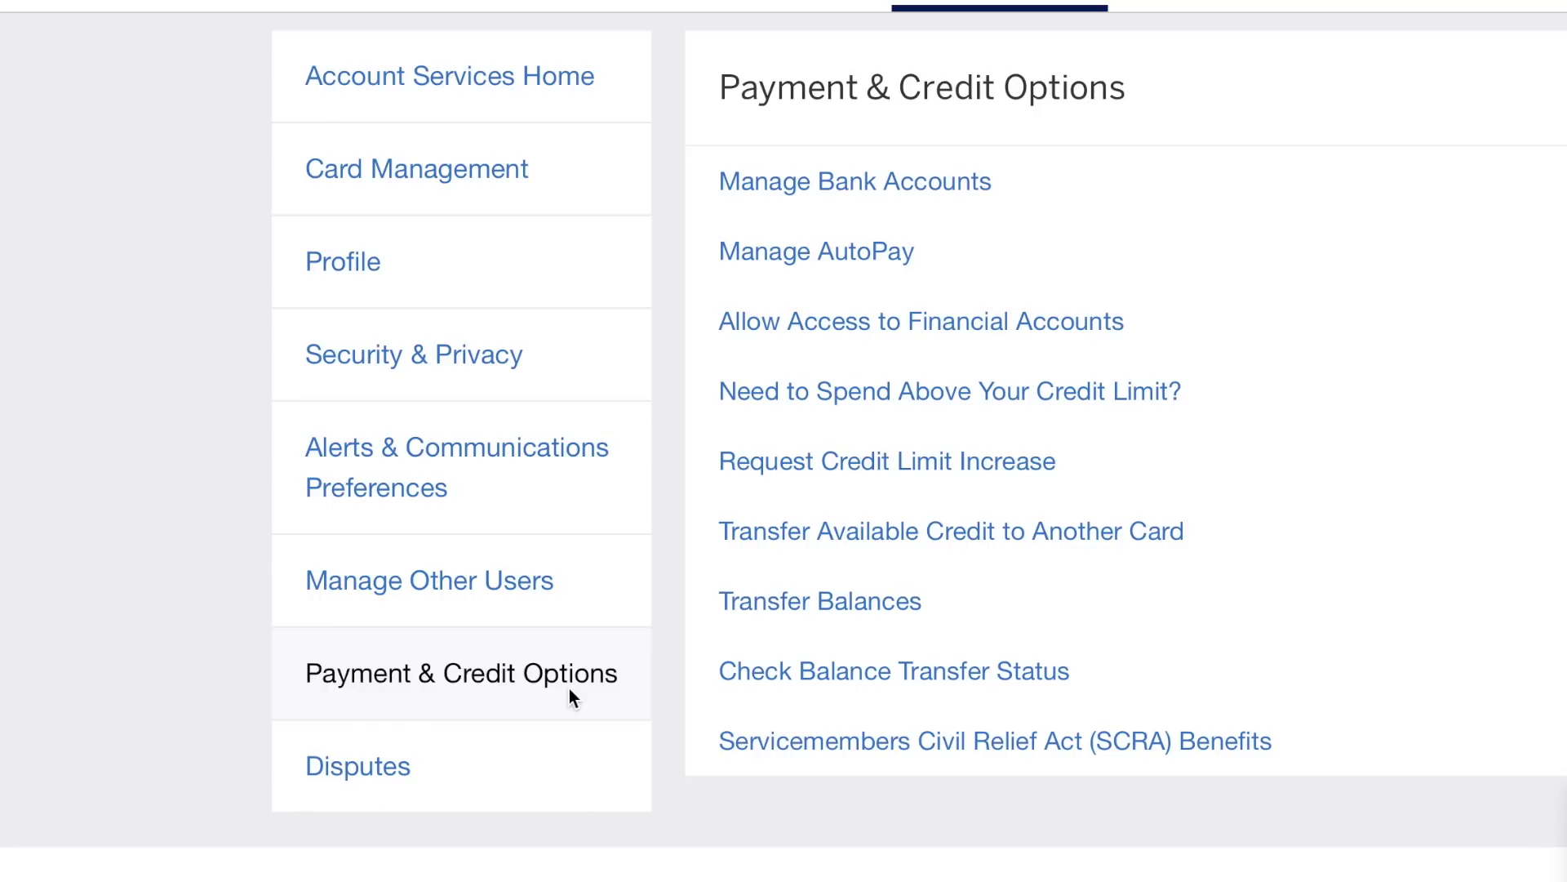
click(962, 535)
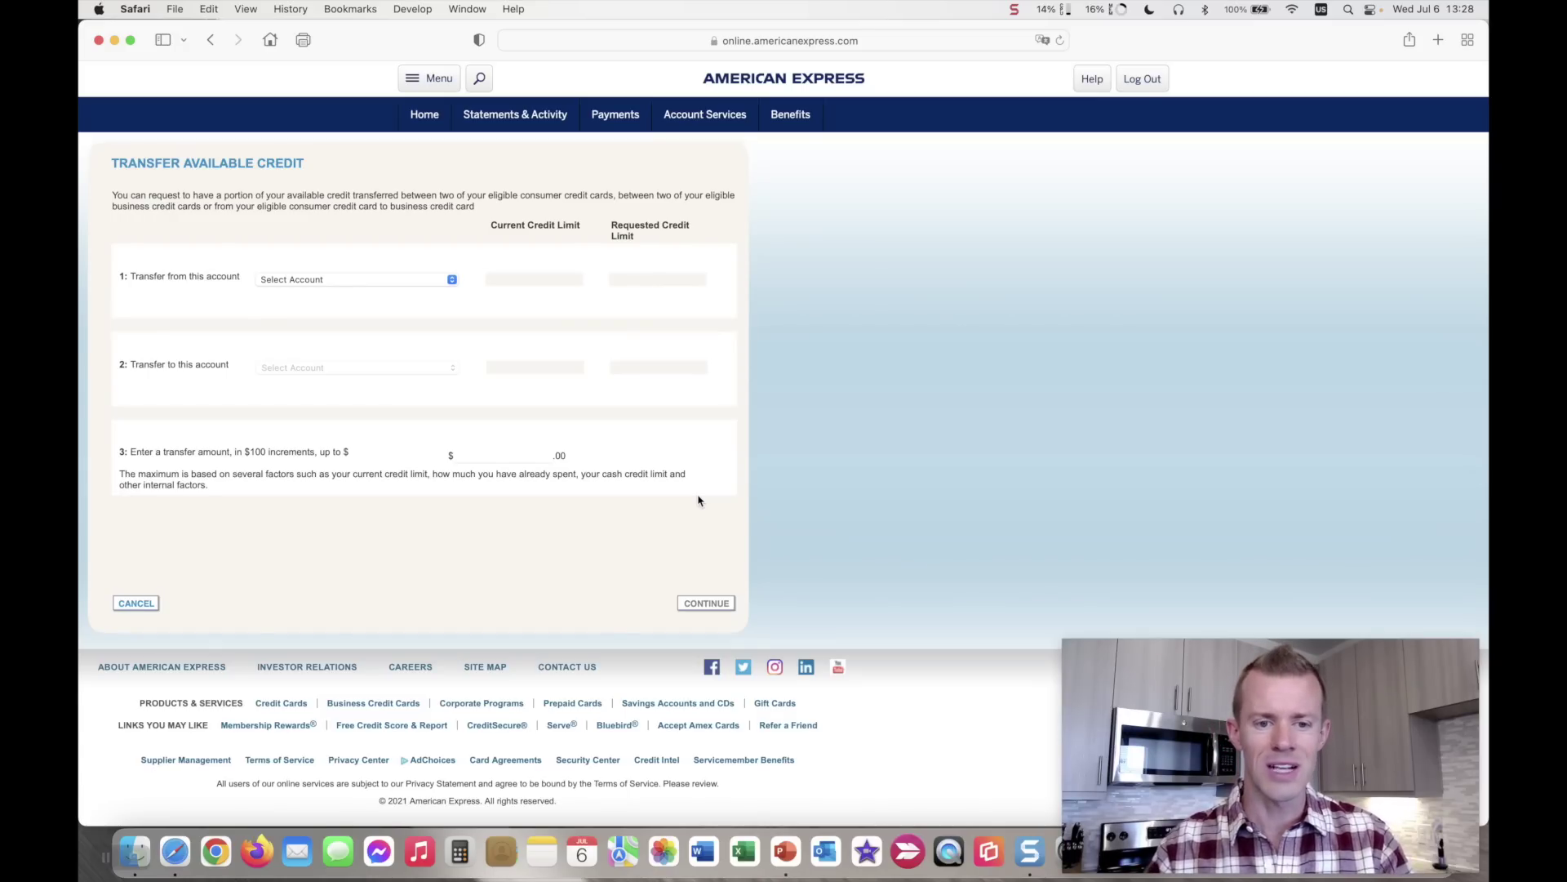
key(super+equal)
key(super+equal)
key(super+equal)
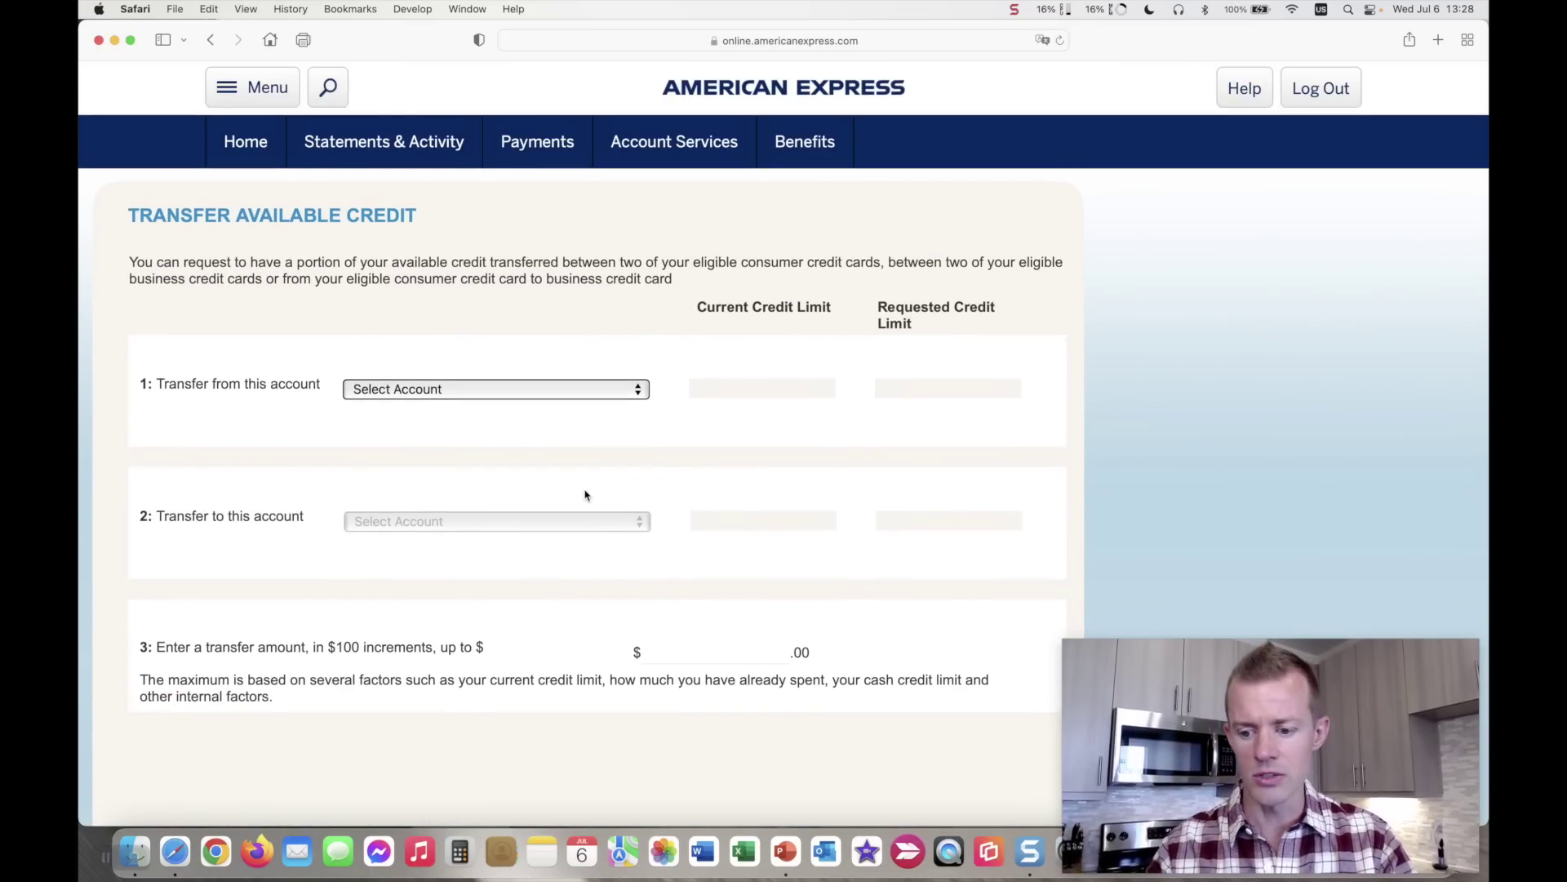
key(super+equal)
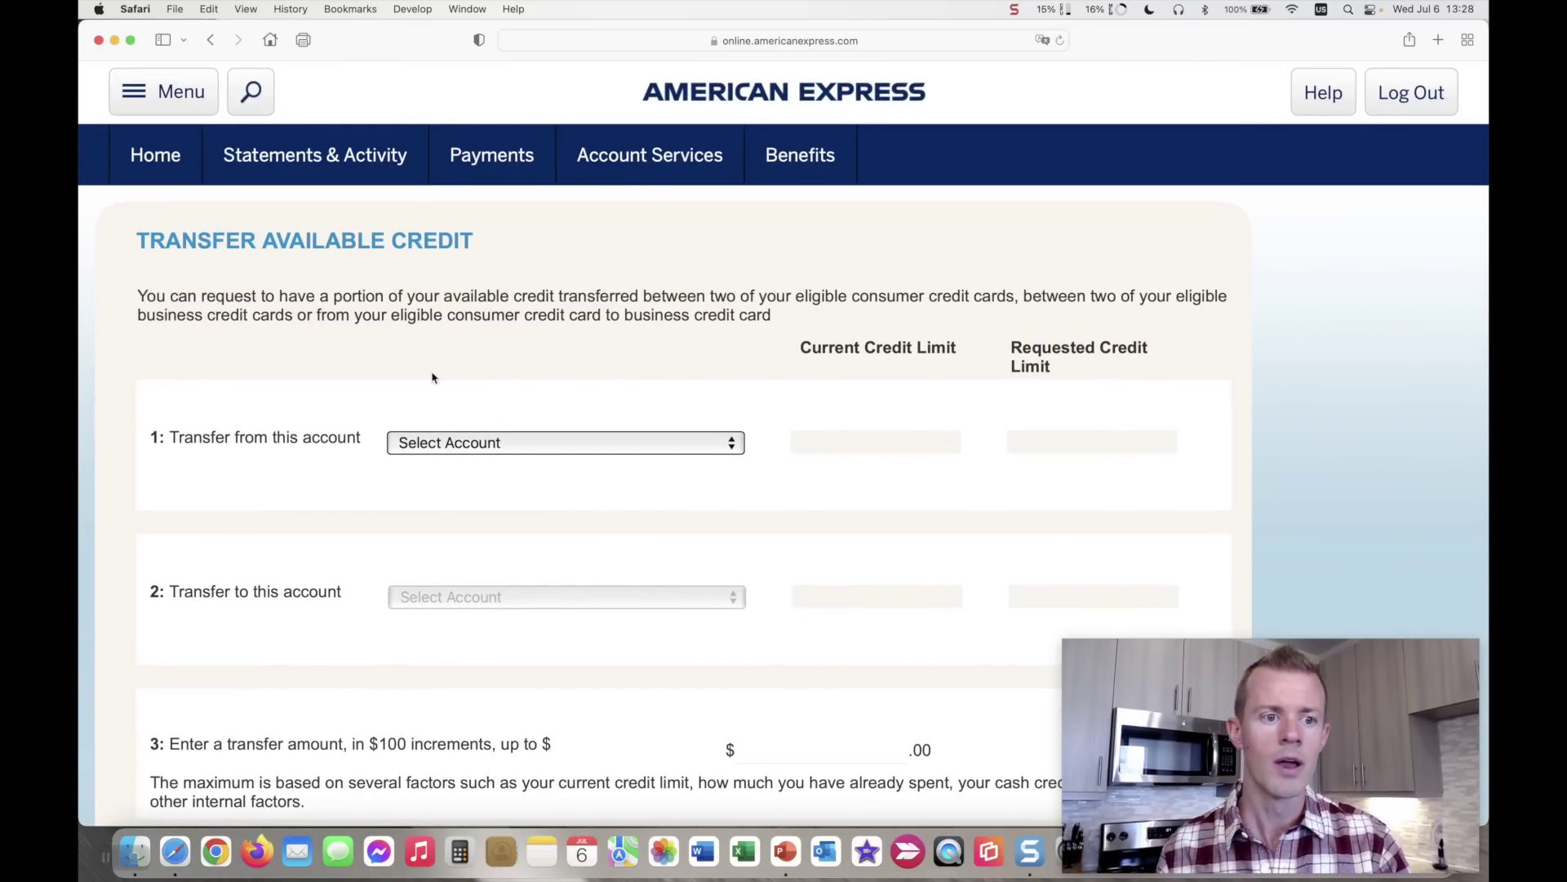
Read the transfer form's notes on eligible cards, the transfer amount increments and how the maximum is determined.
triple_click(146, 290)
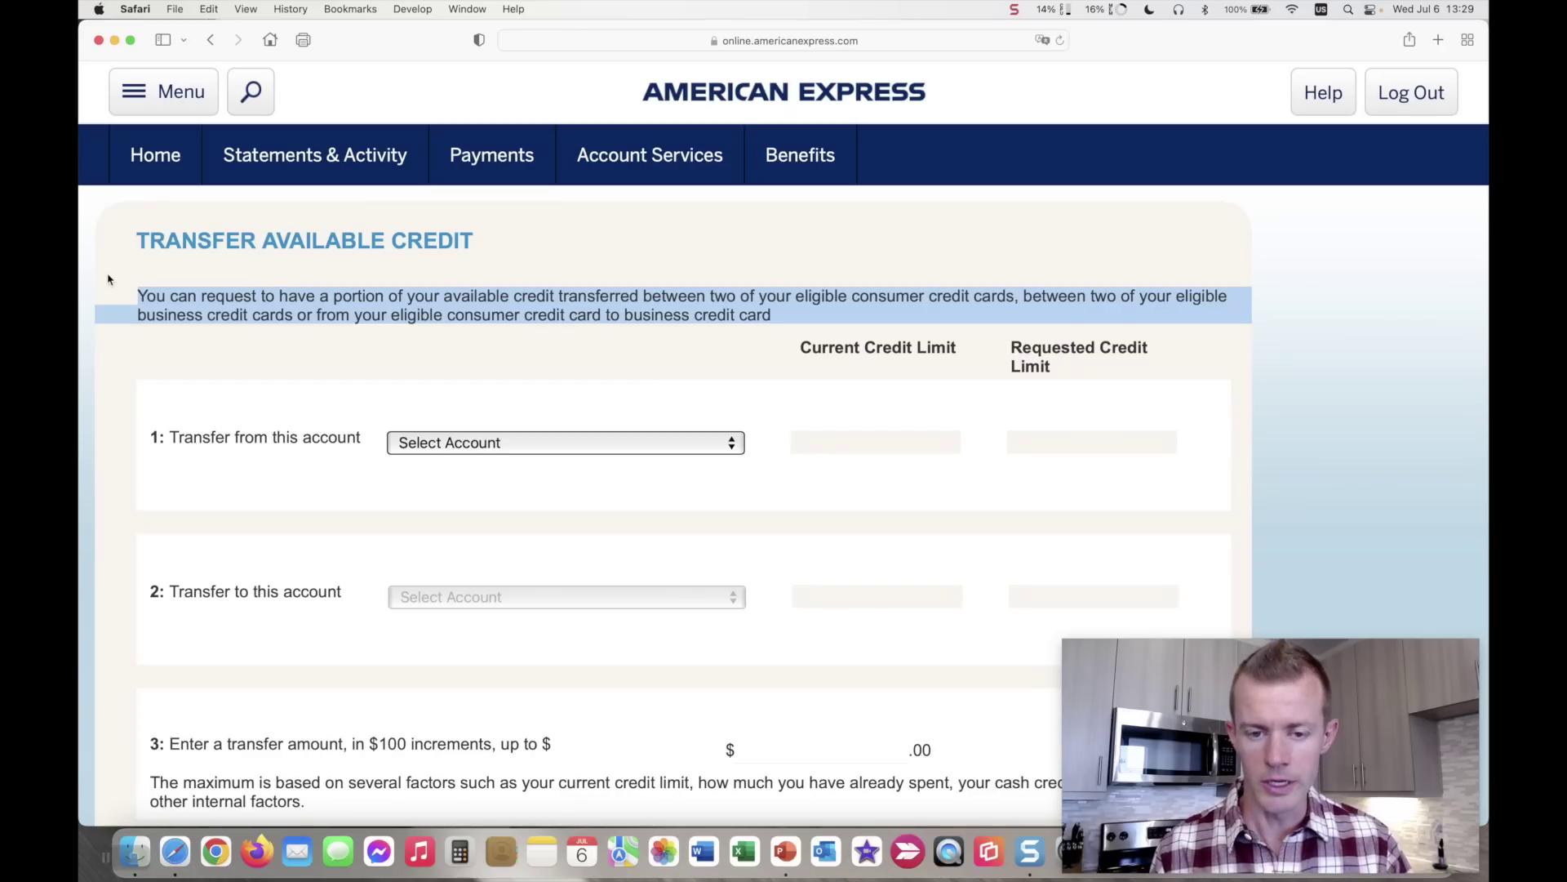
scroll(108, 279, down, 5)
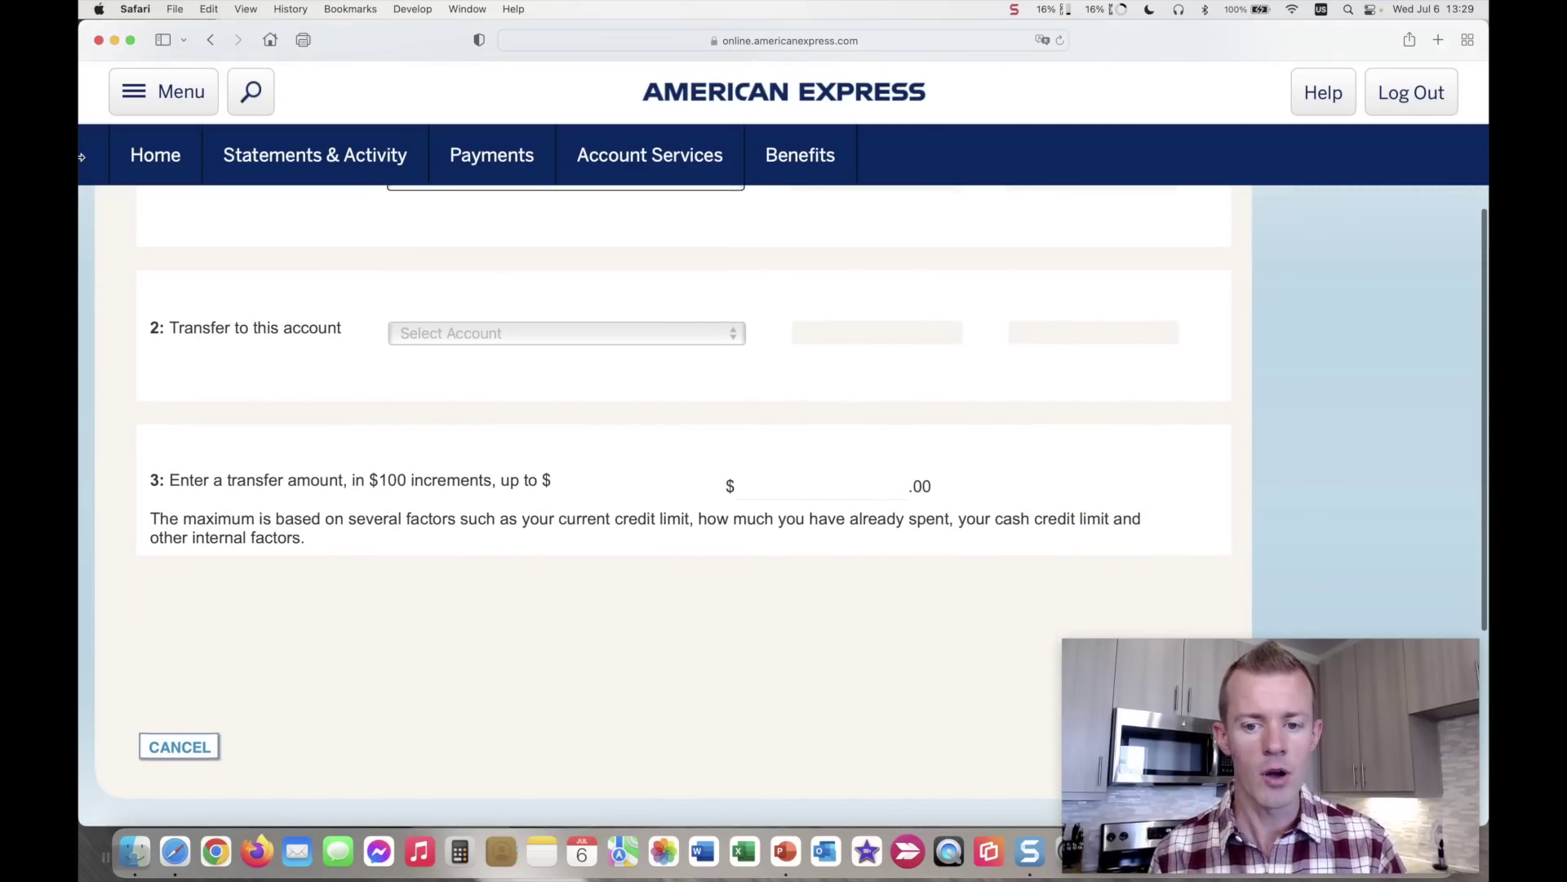
triple_click(228, 487)
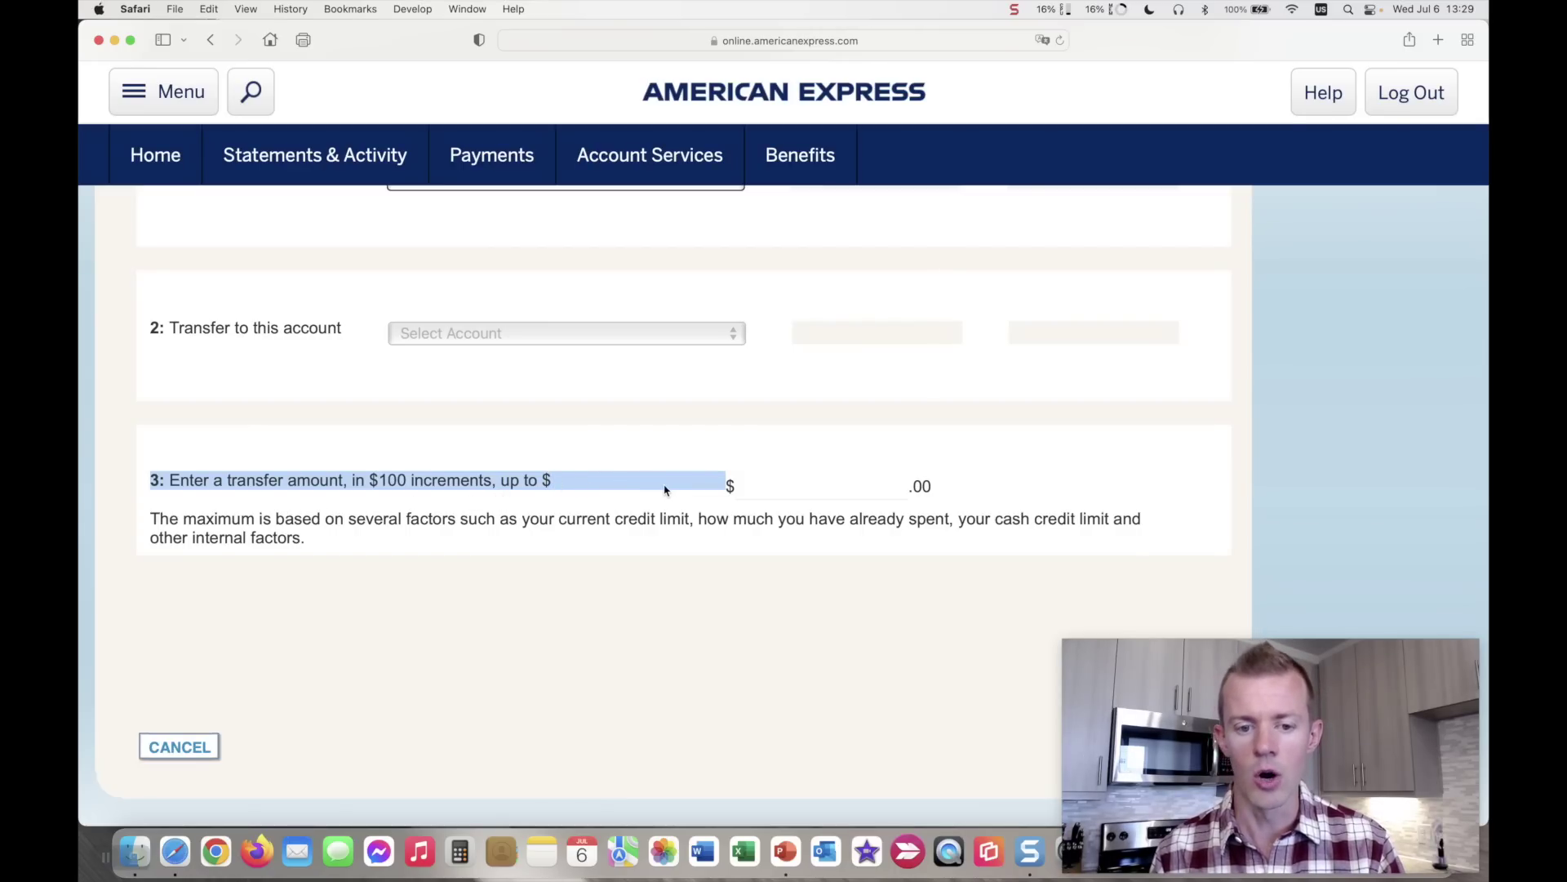
triple_click(160, 519)
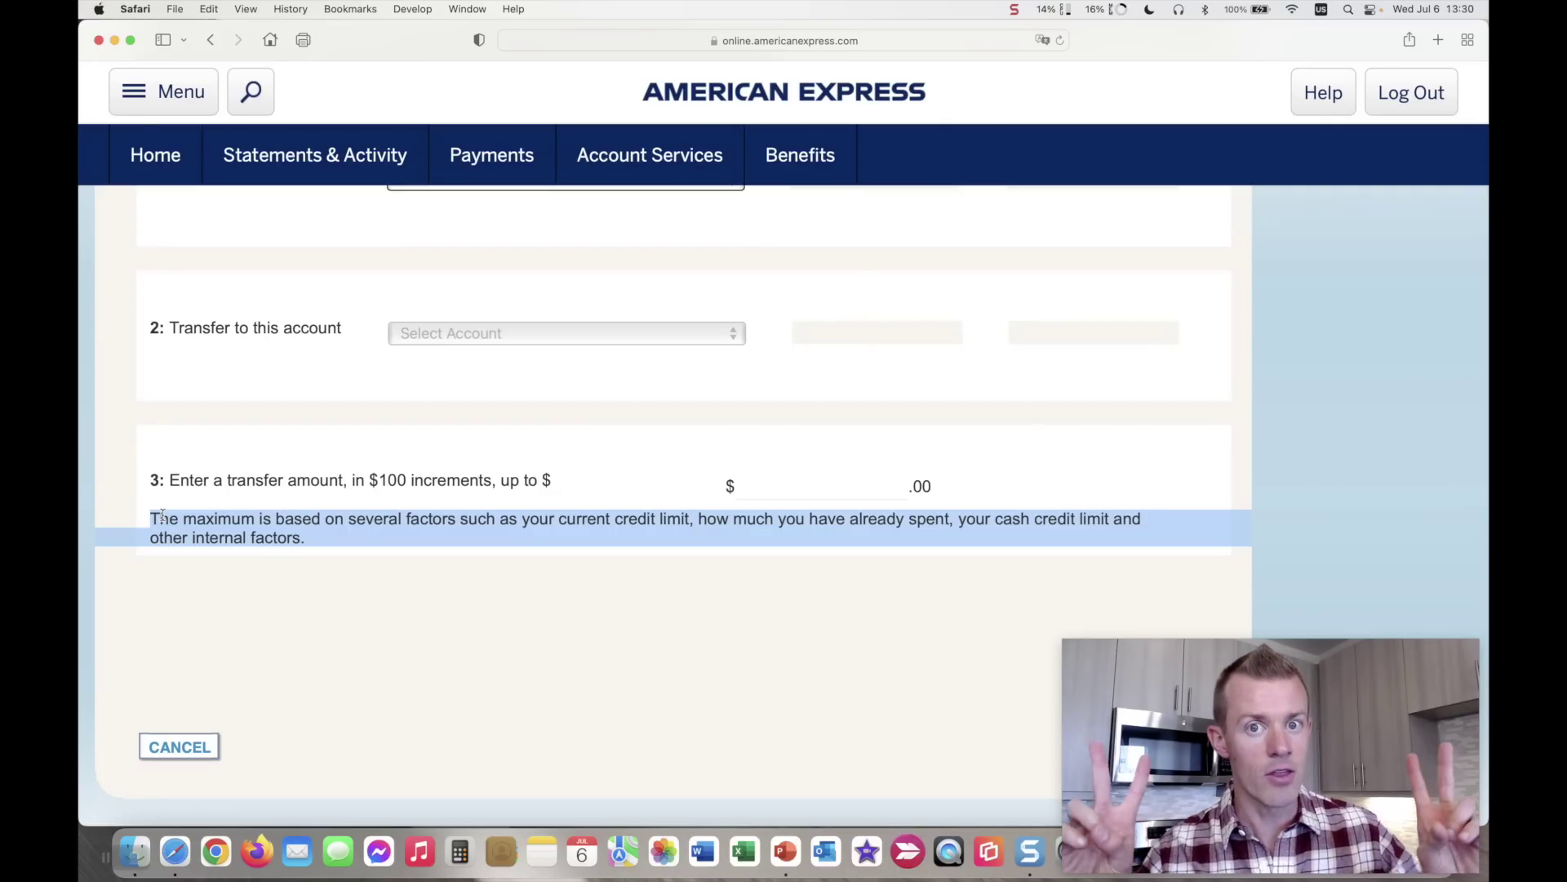
click(200, 450)
scroll(200, 451, up, 5)
scroll(200, 451, down, 1)
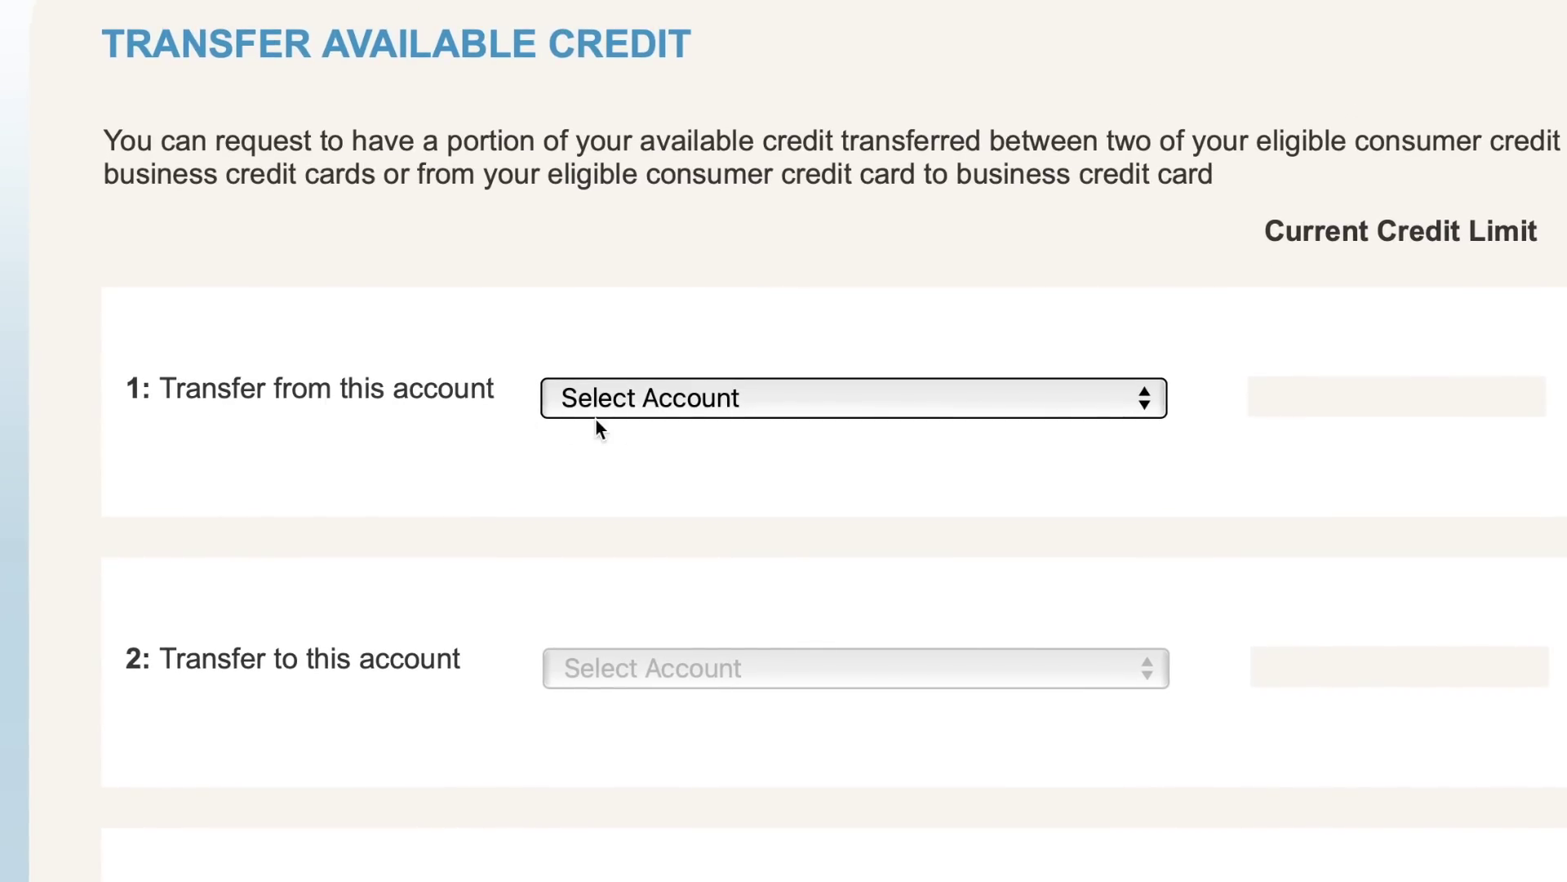
Choose the Hilton Honors Business Card as the account to transfer from and the Bonvoy Business Amex Card as the account to transfer to.
click(713, 398)
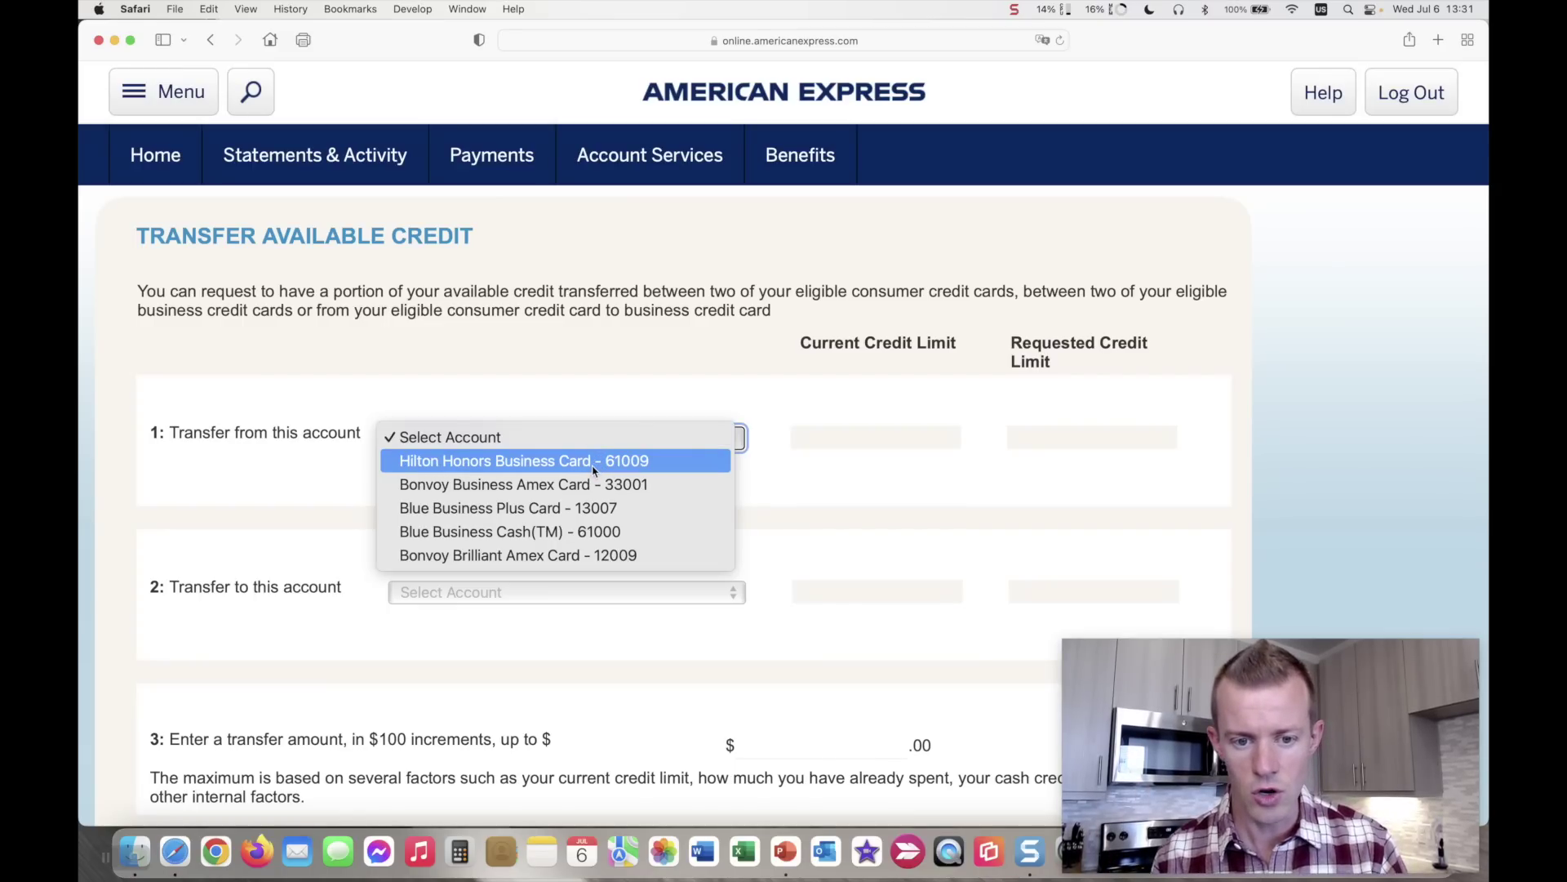
click(597, 462)
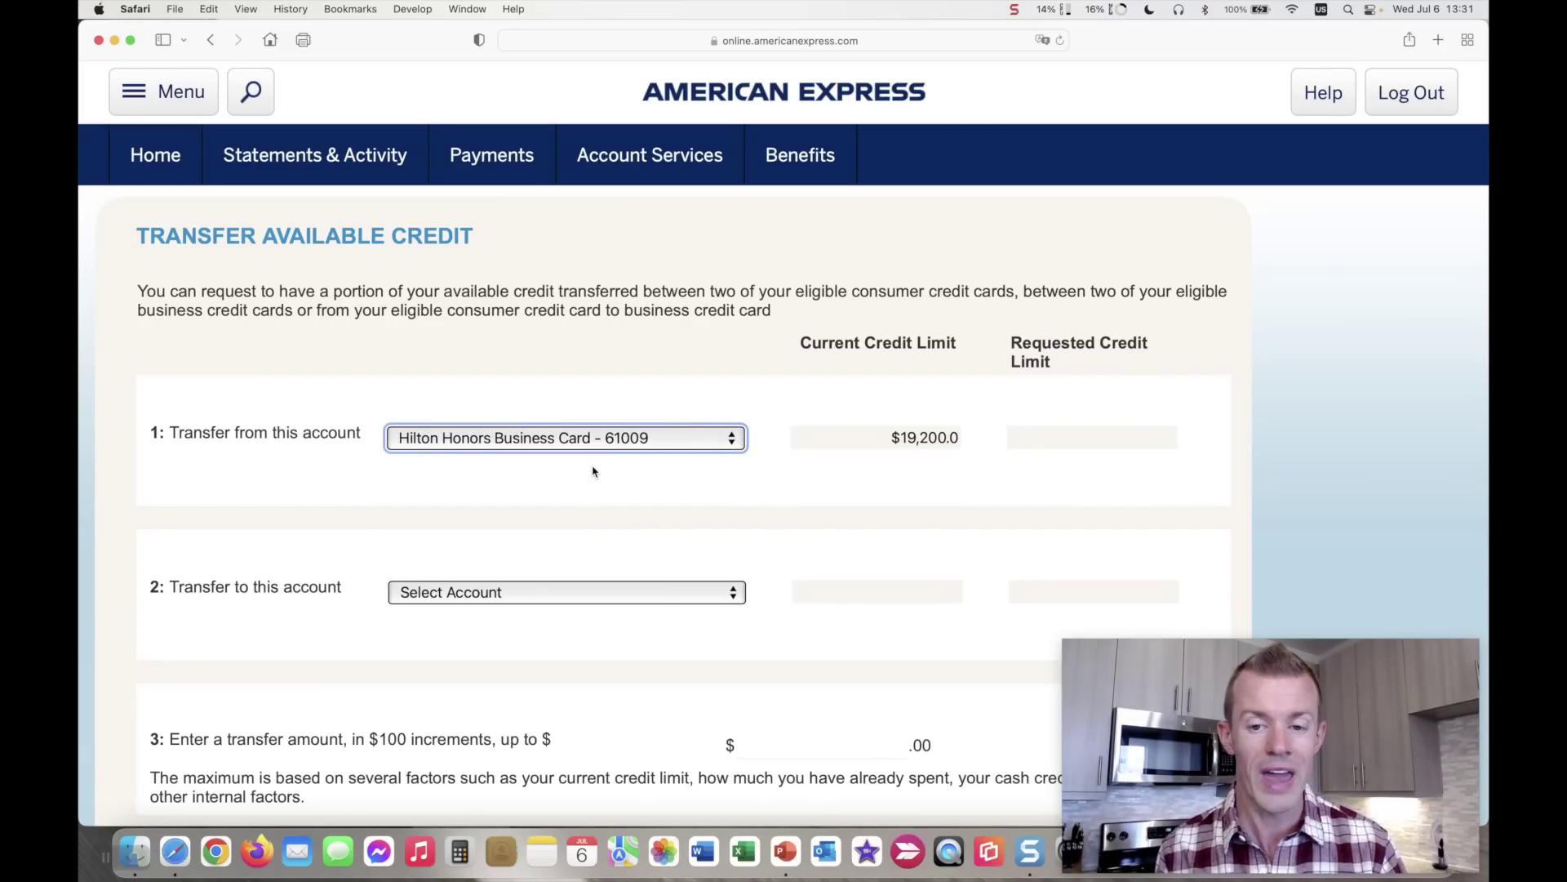
click(813, 441)
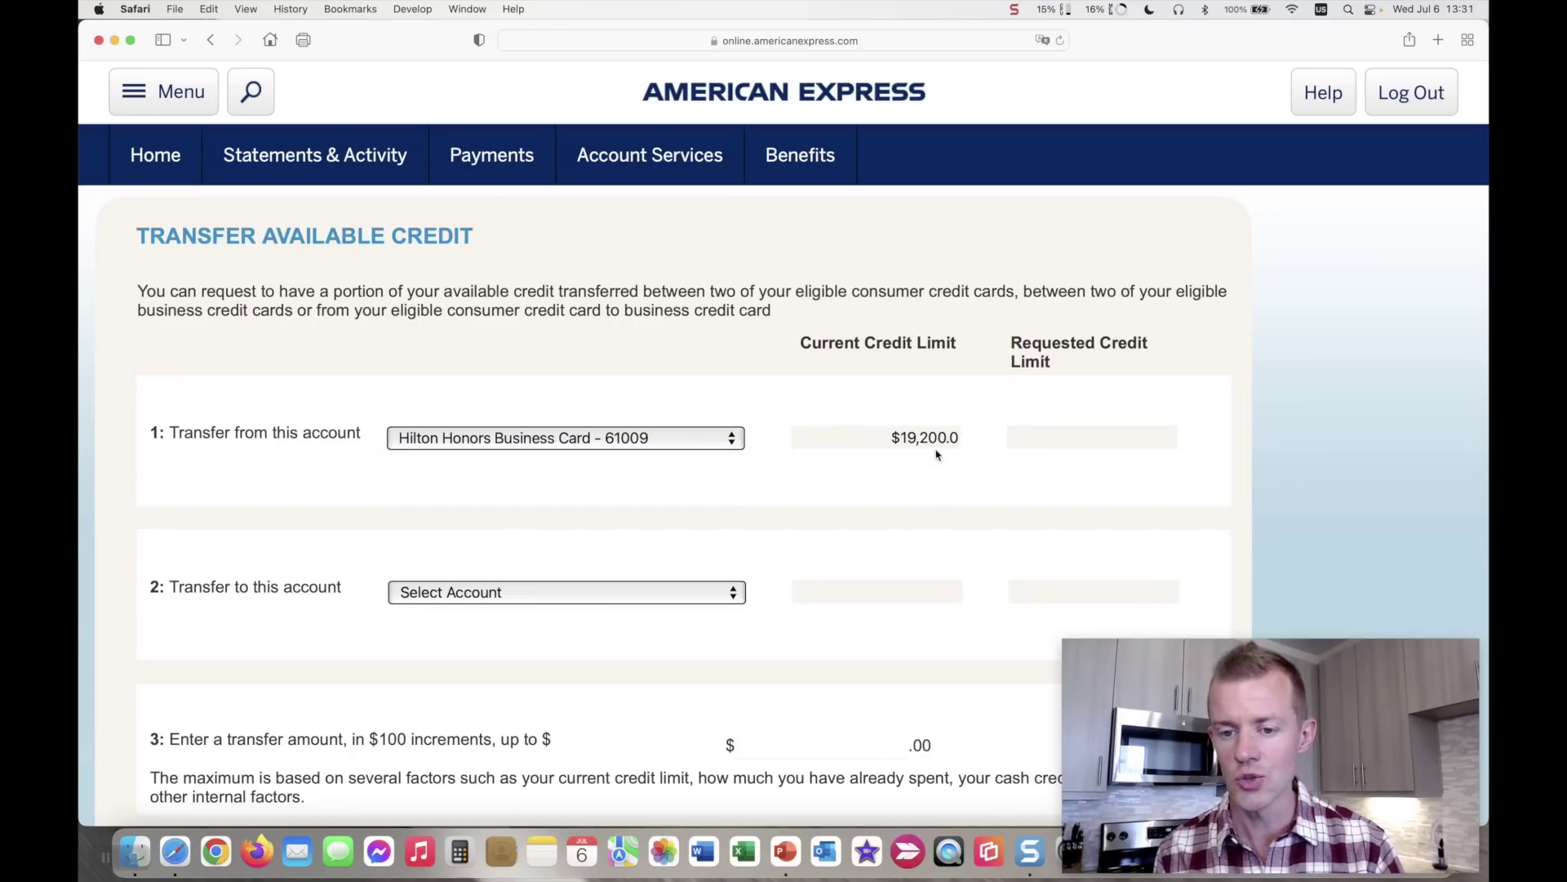
click(492, 591)
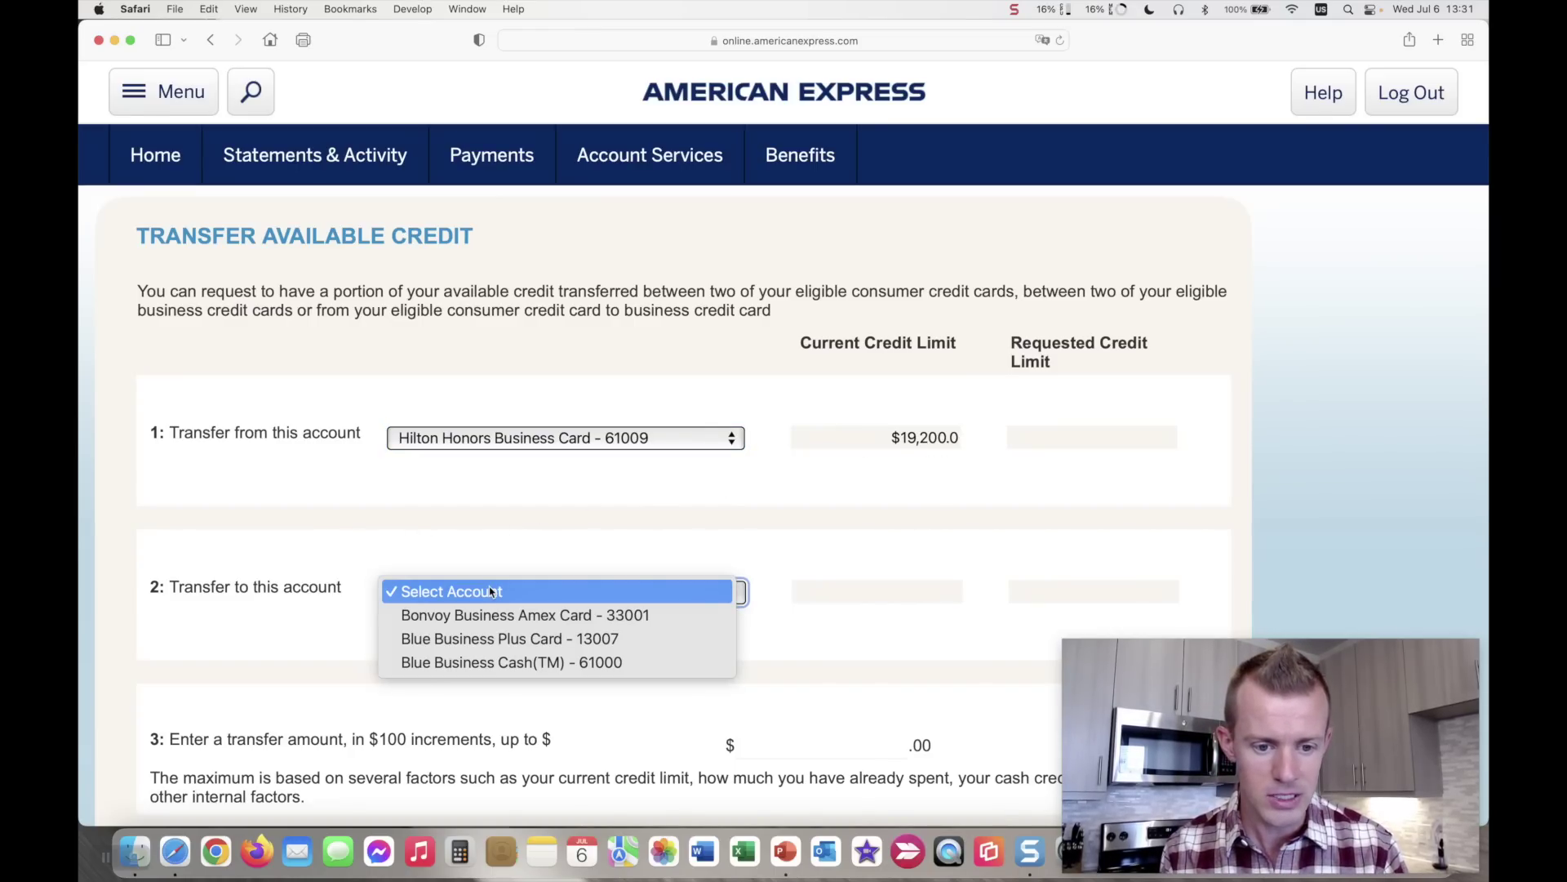
click(660, 622)
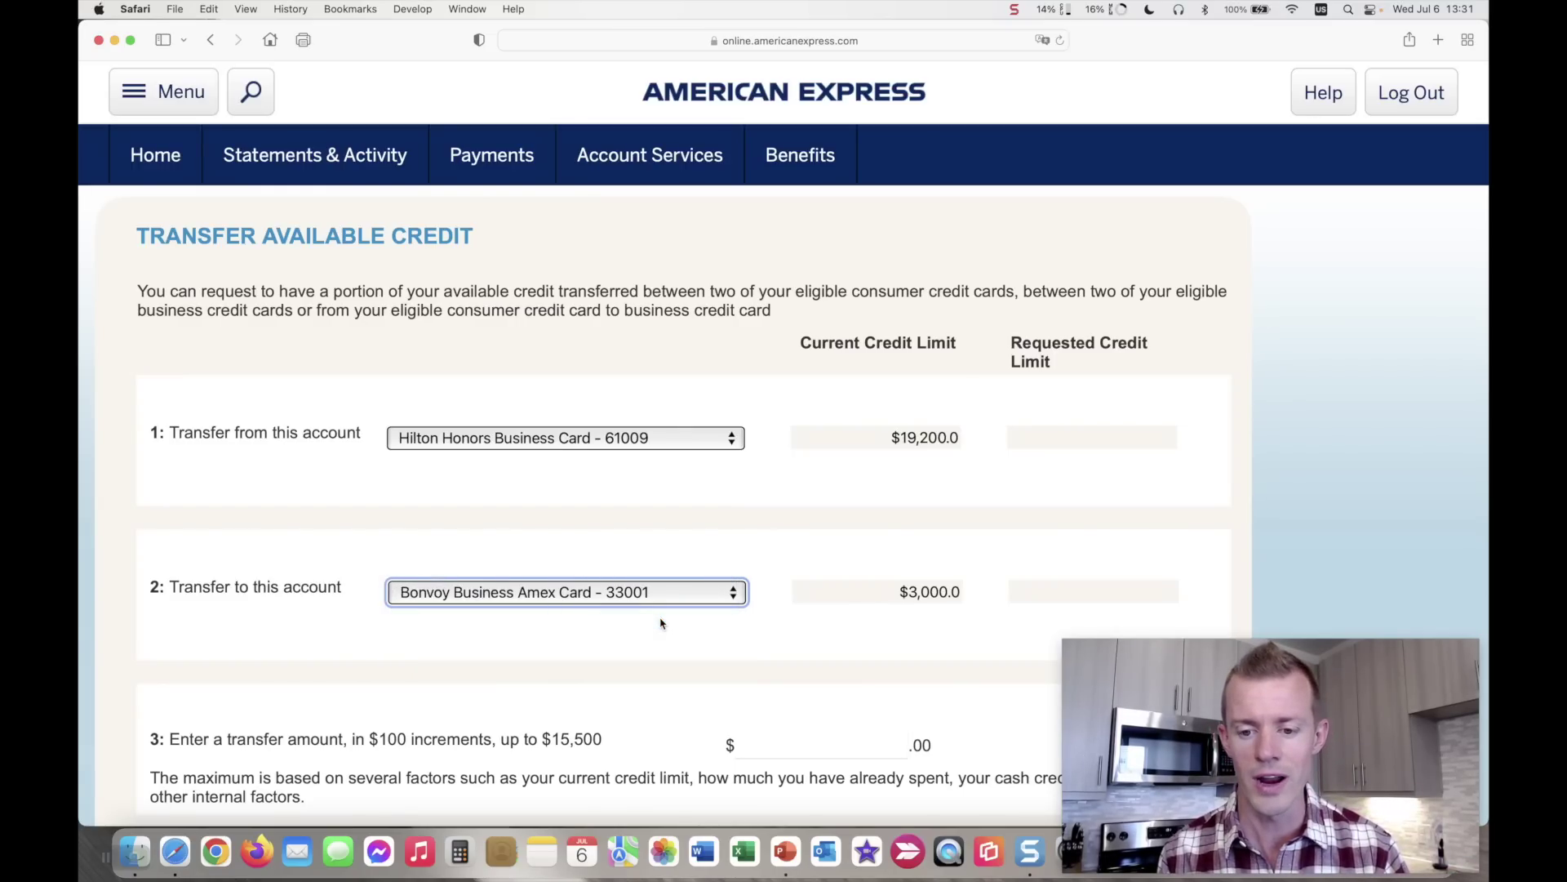
Check the credit limit columns and the maximum transfer amount, and enter a transfer amount of $5,000.
triple_click(818, 342)
drag(1086, 367, 1020, 341)
click(1019, 341)
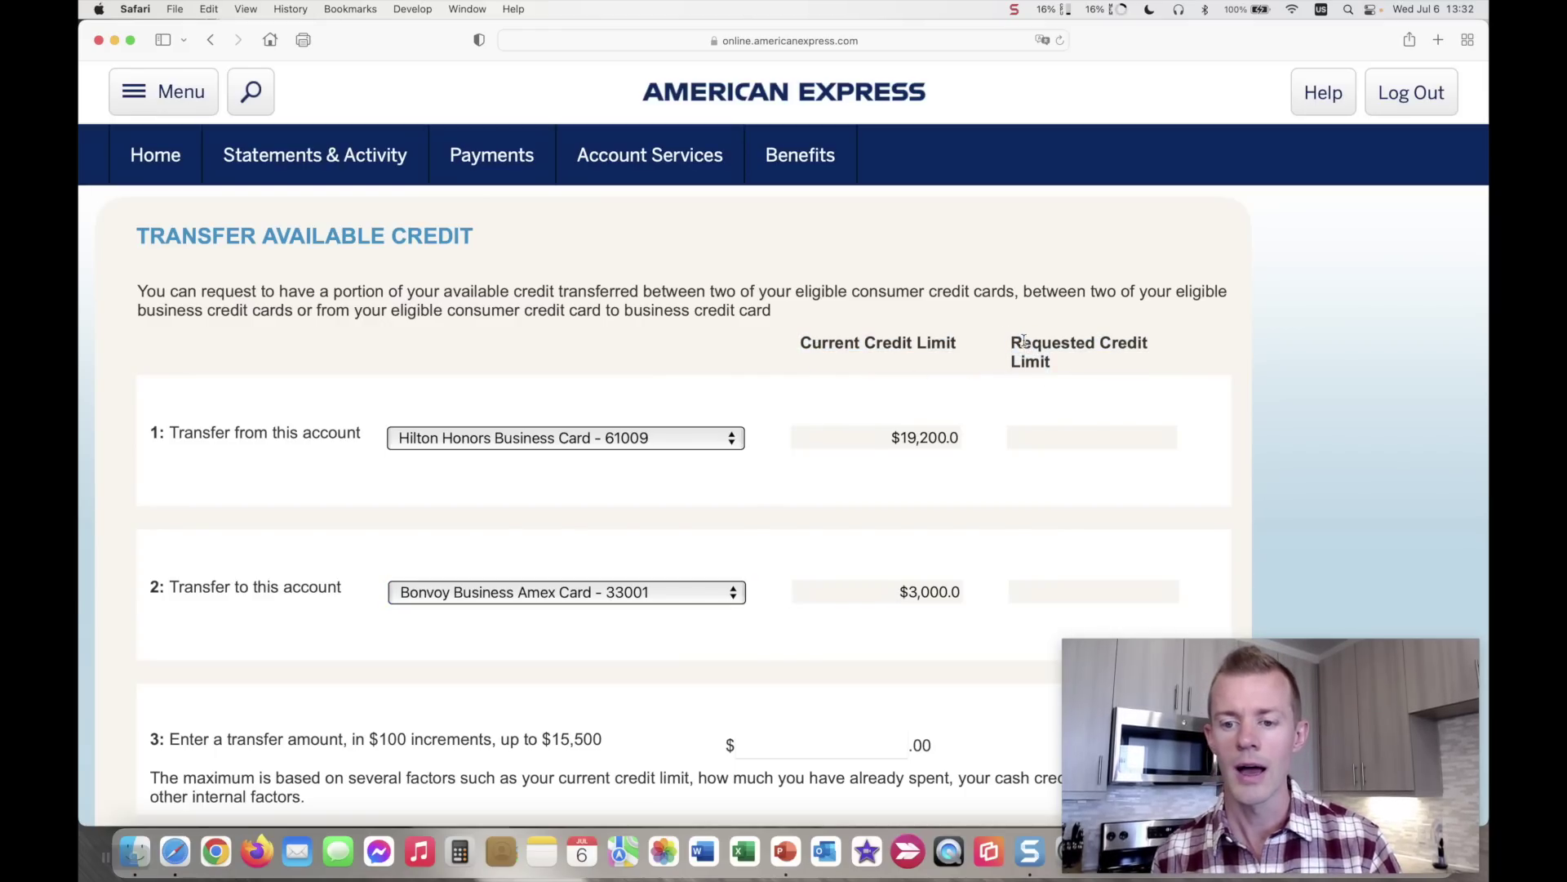
scroll(1004, 423, down, 3)
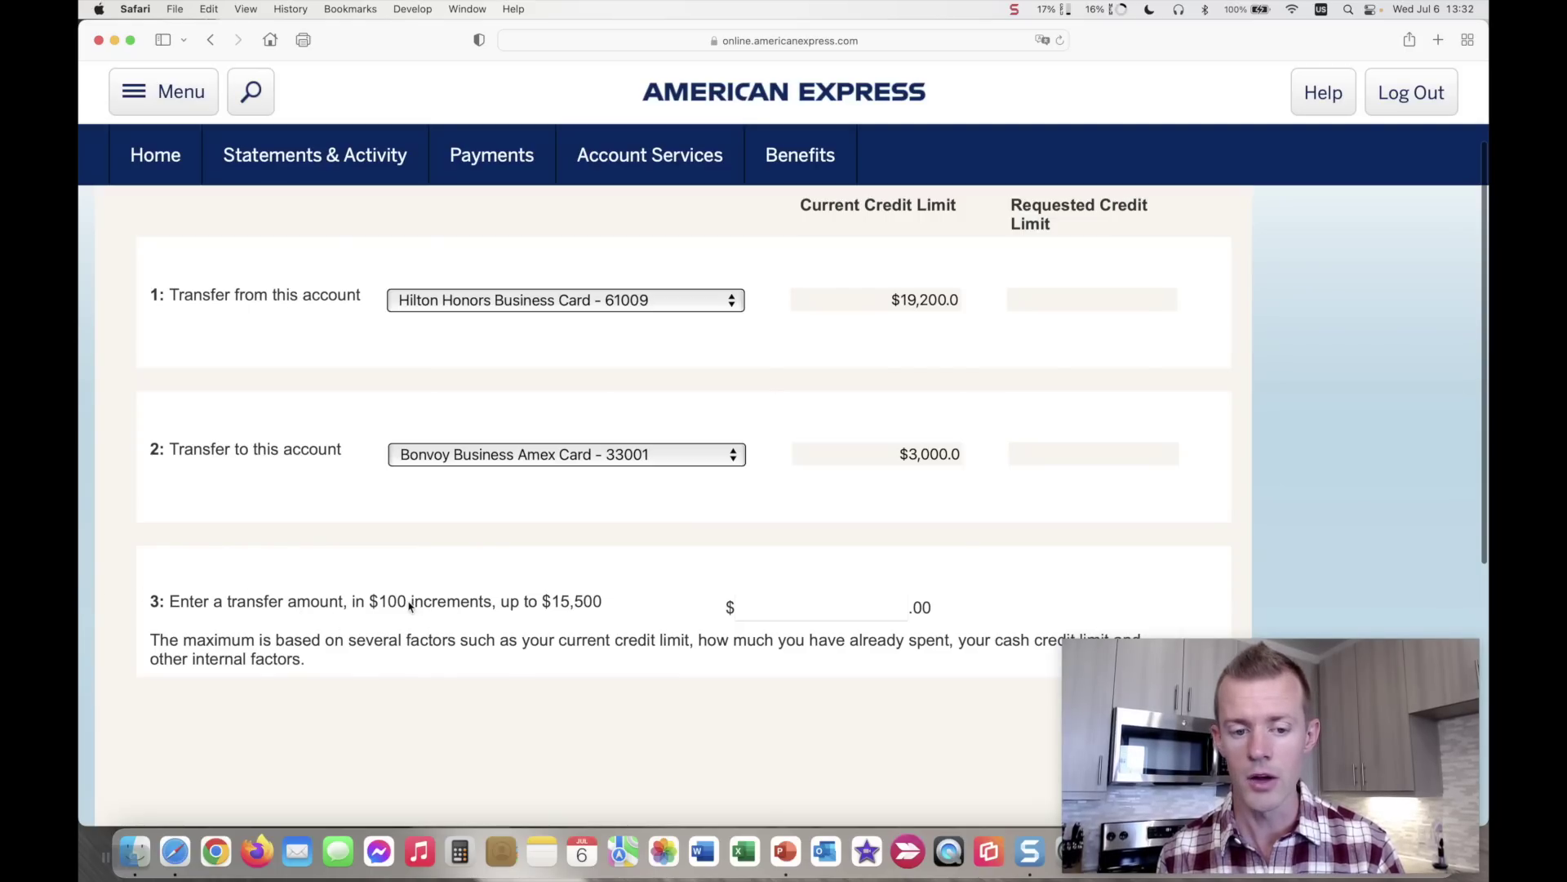
drag(601, 608, 547, 604)
key(Tab)
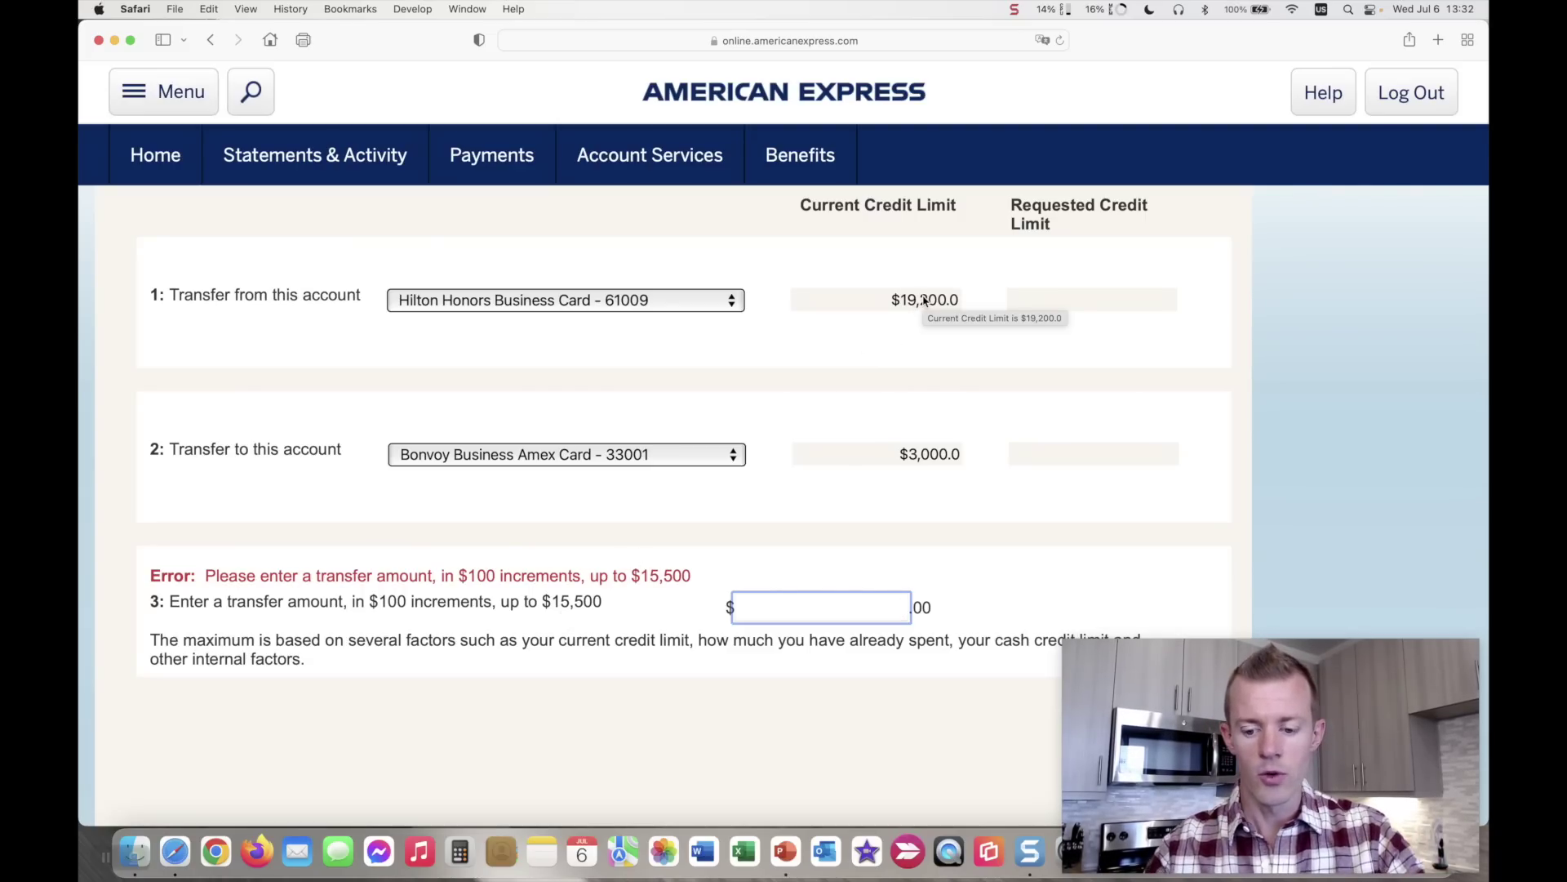
text(5000)
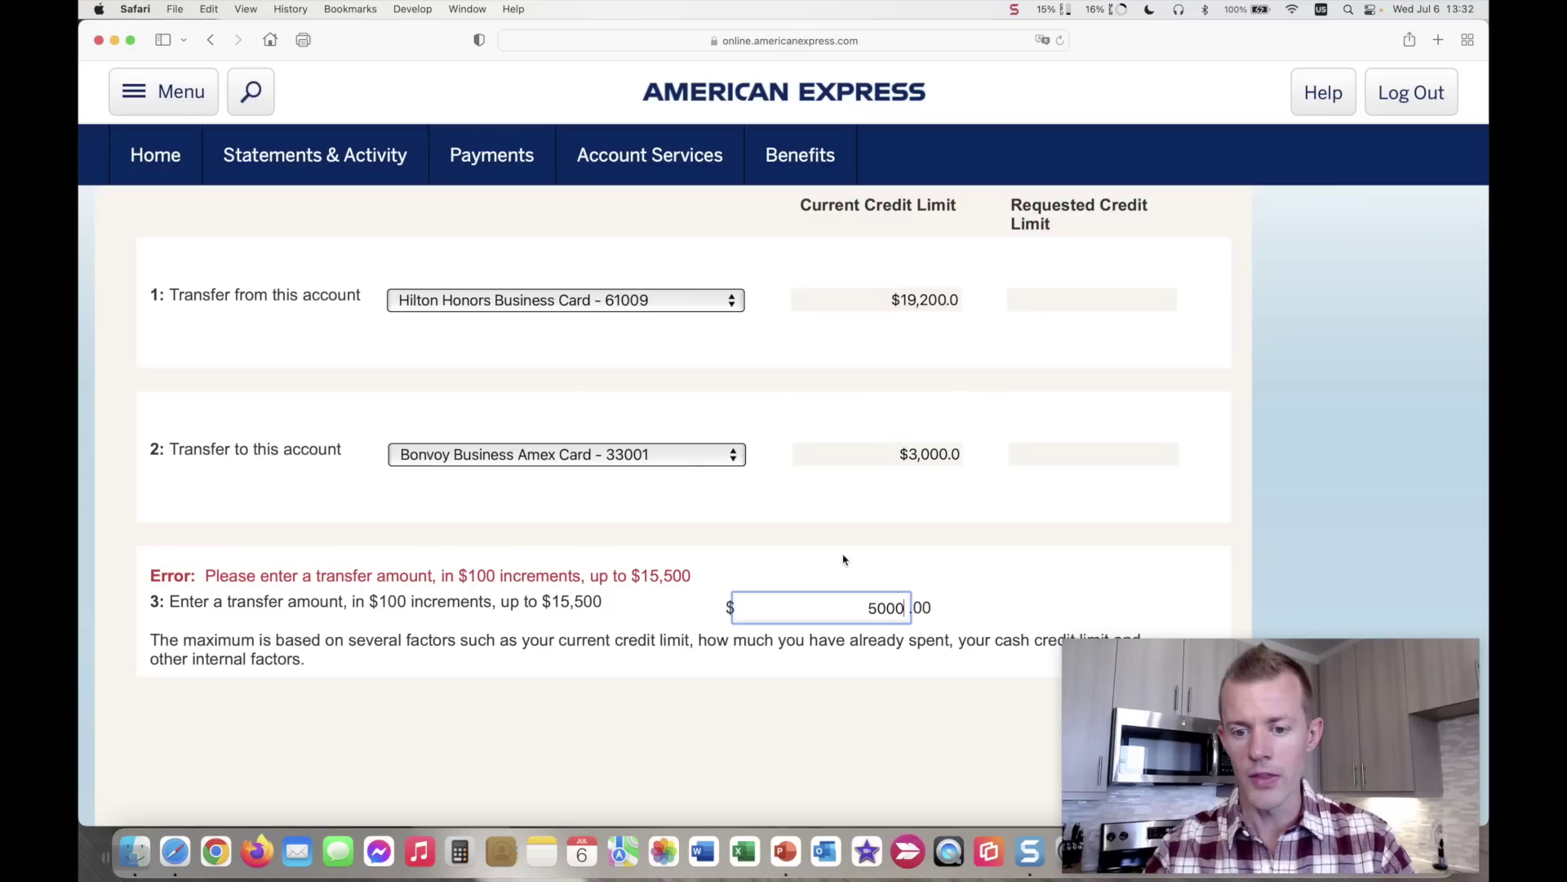
click(842, 555)
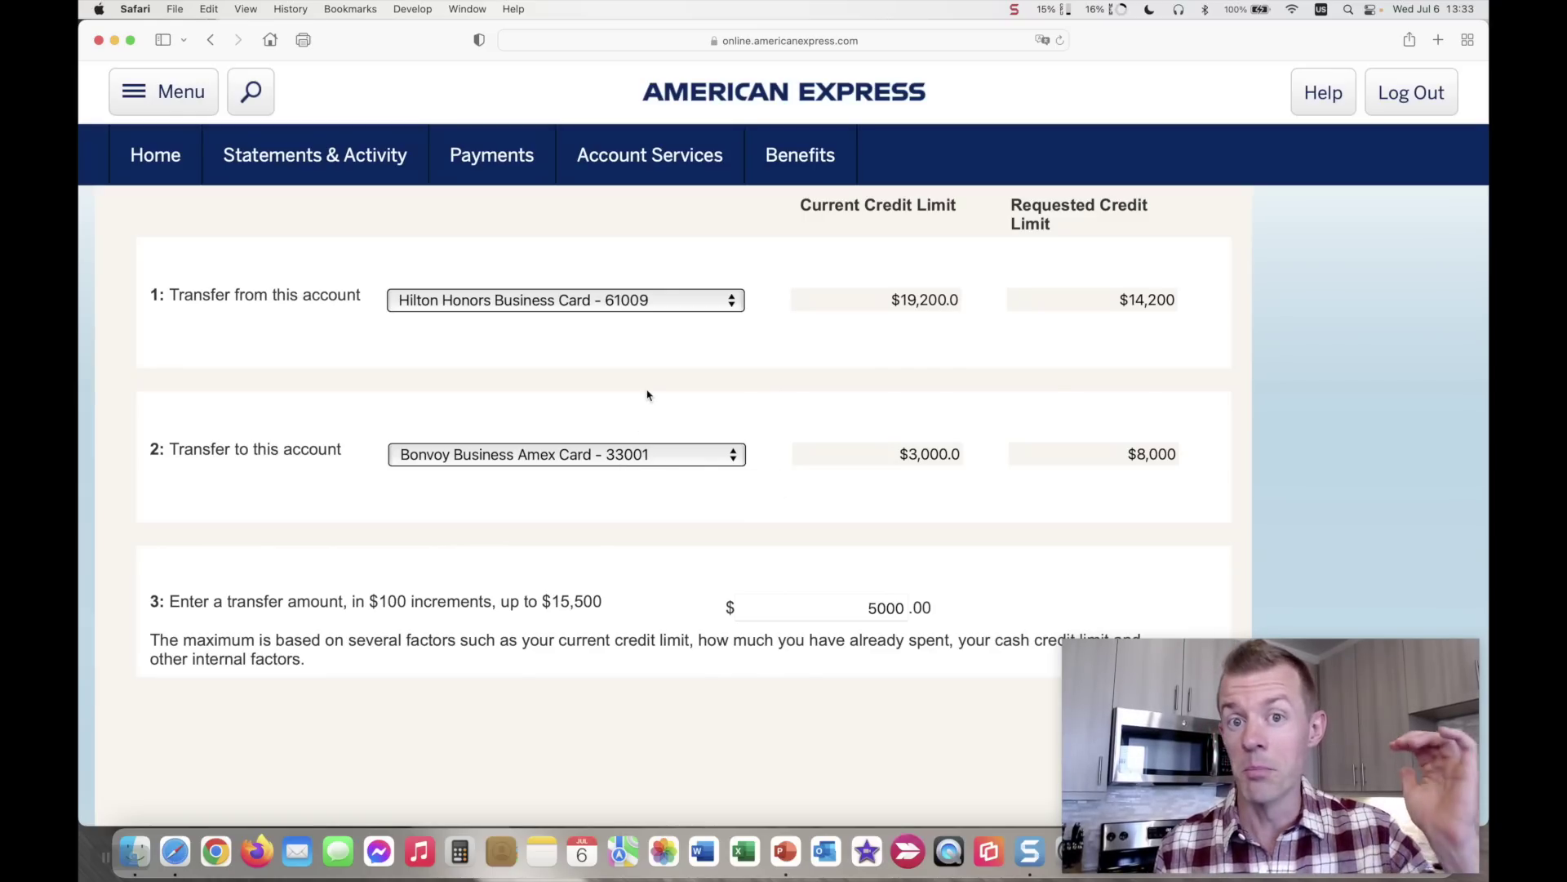
Change the source to the Bonvoy Brilliant Amex Card, choose the Bonvoy Business Amex Card as destination, and check the maximum transfer amount.
click(653, 454)
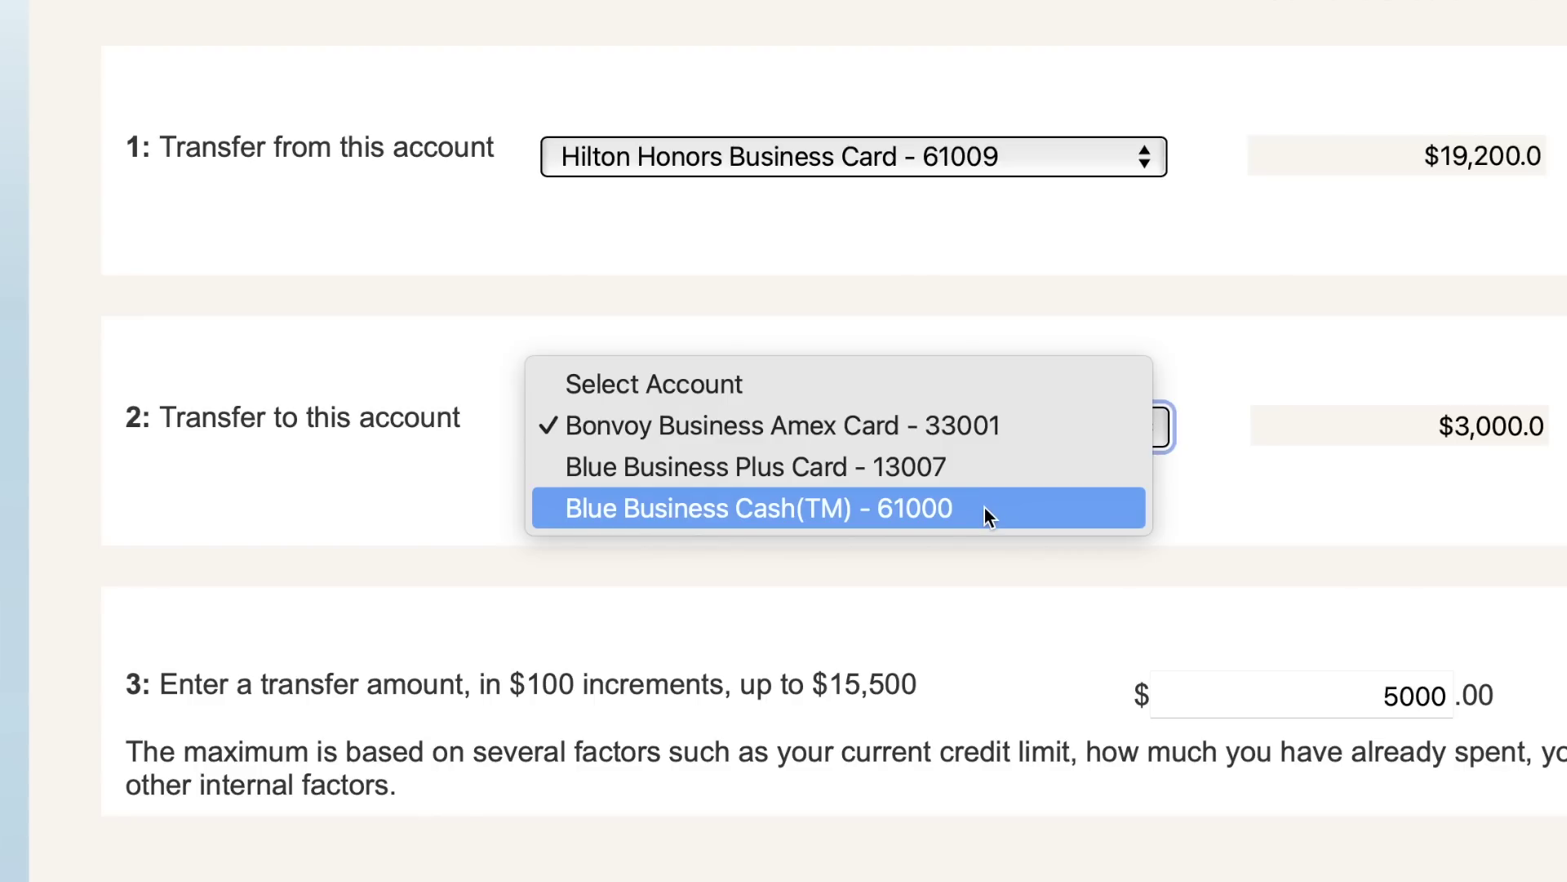
click(1012, 211)
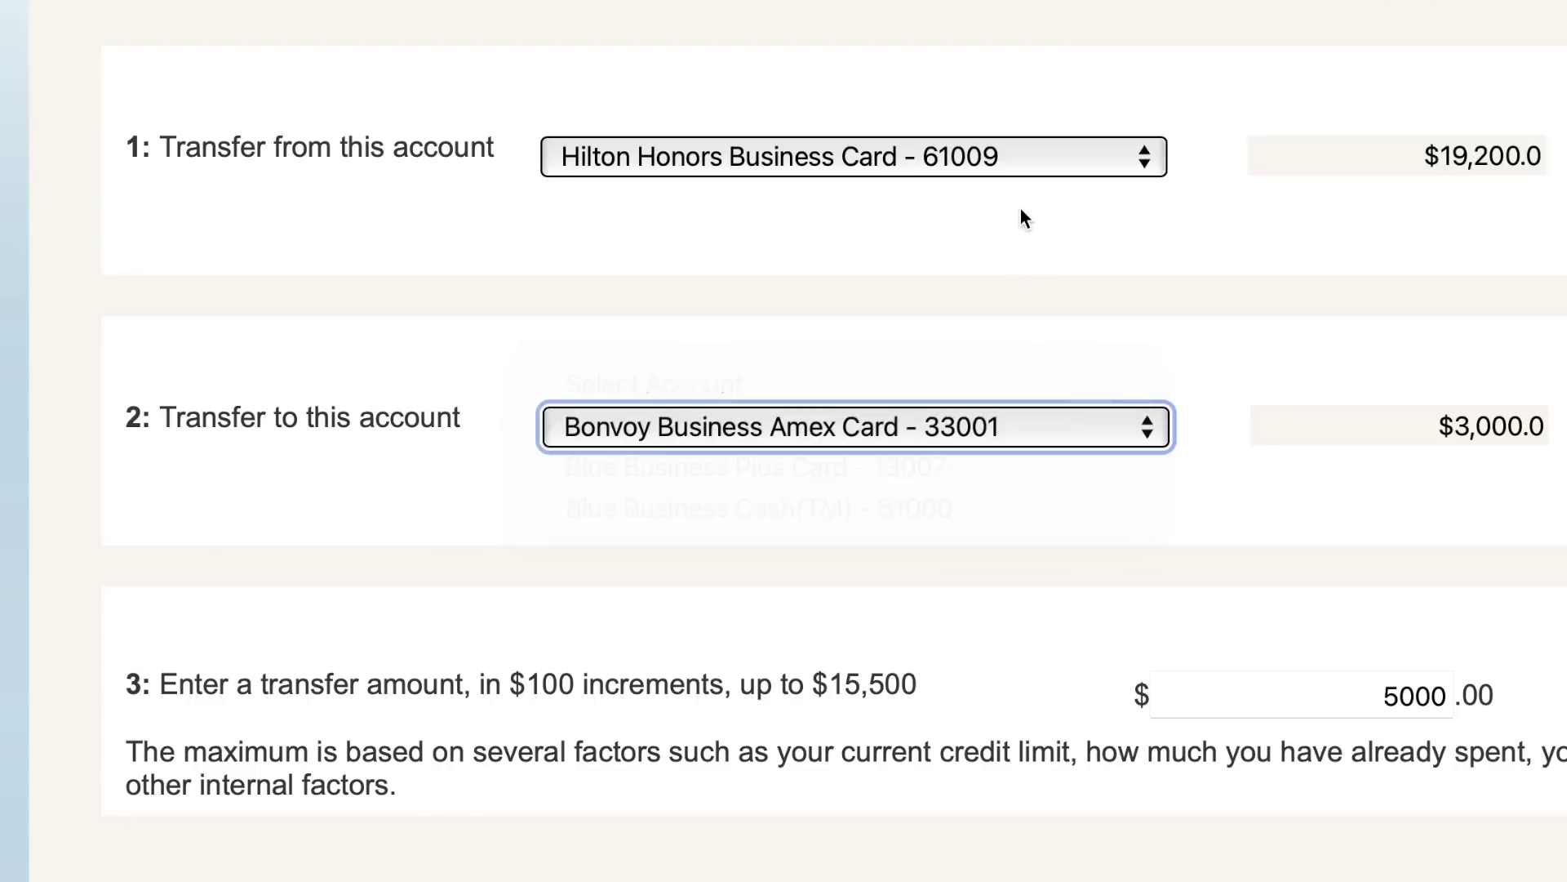
click(1041, 159)
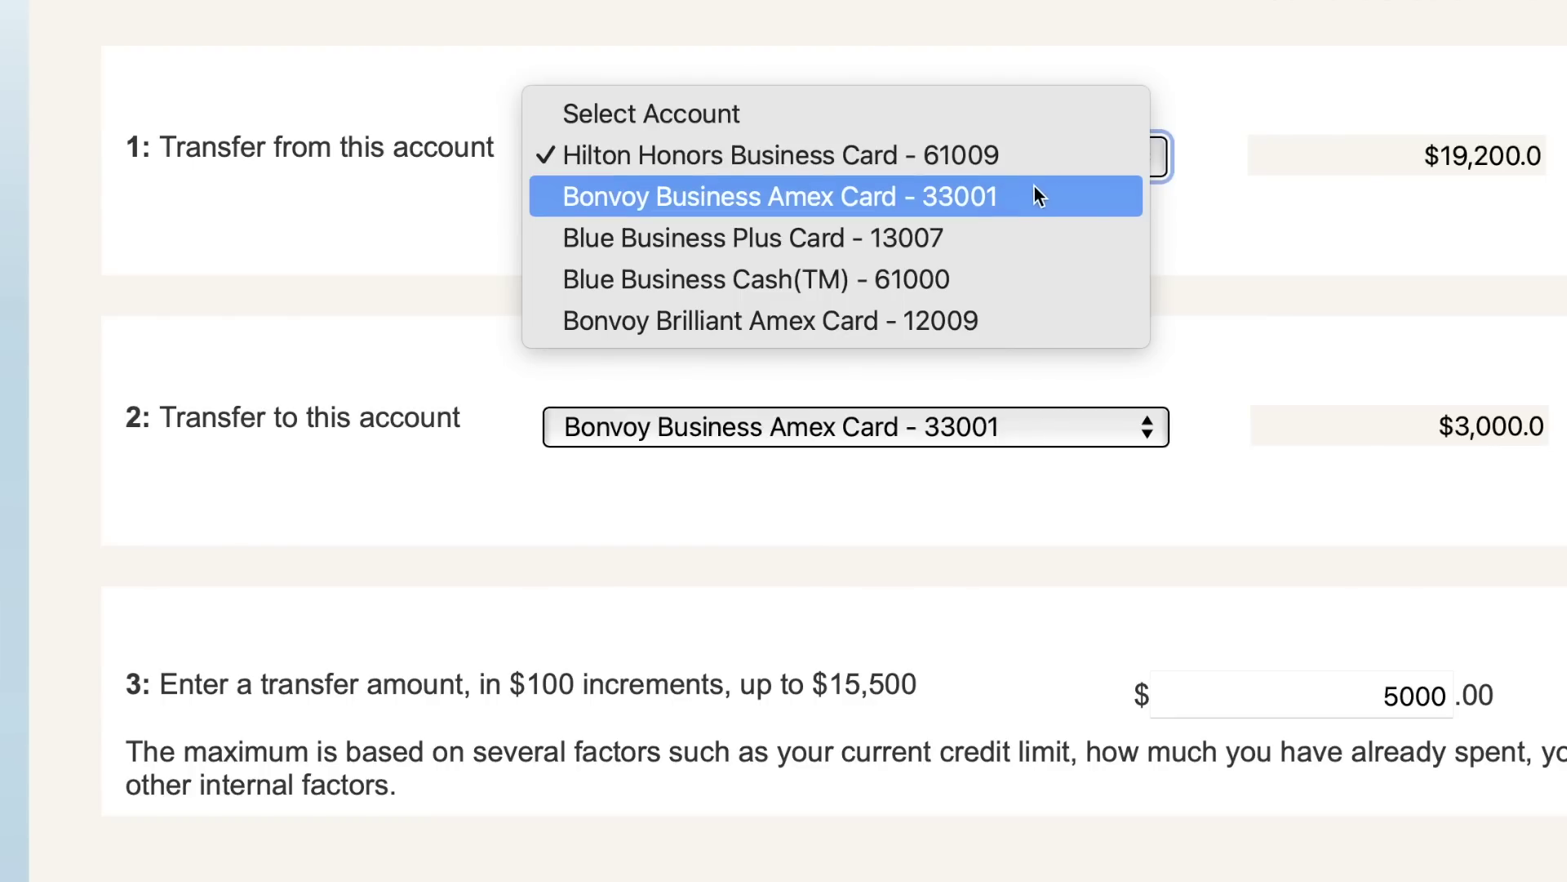
click(992, 326)
click(941, 432)
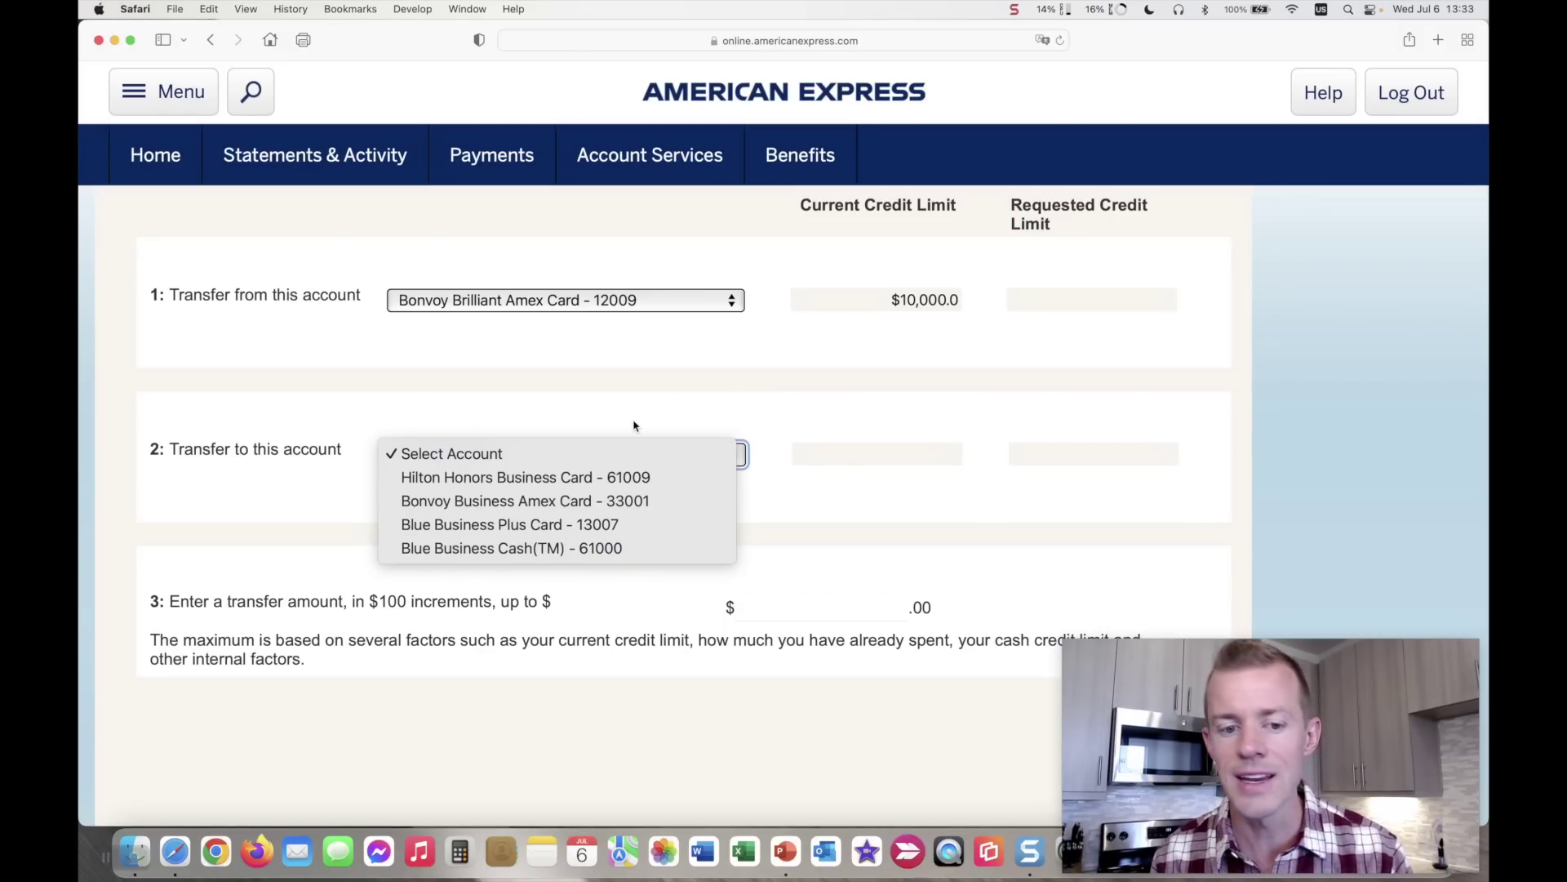
click(600, 507)
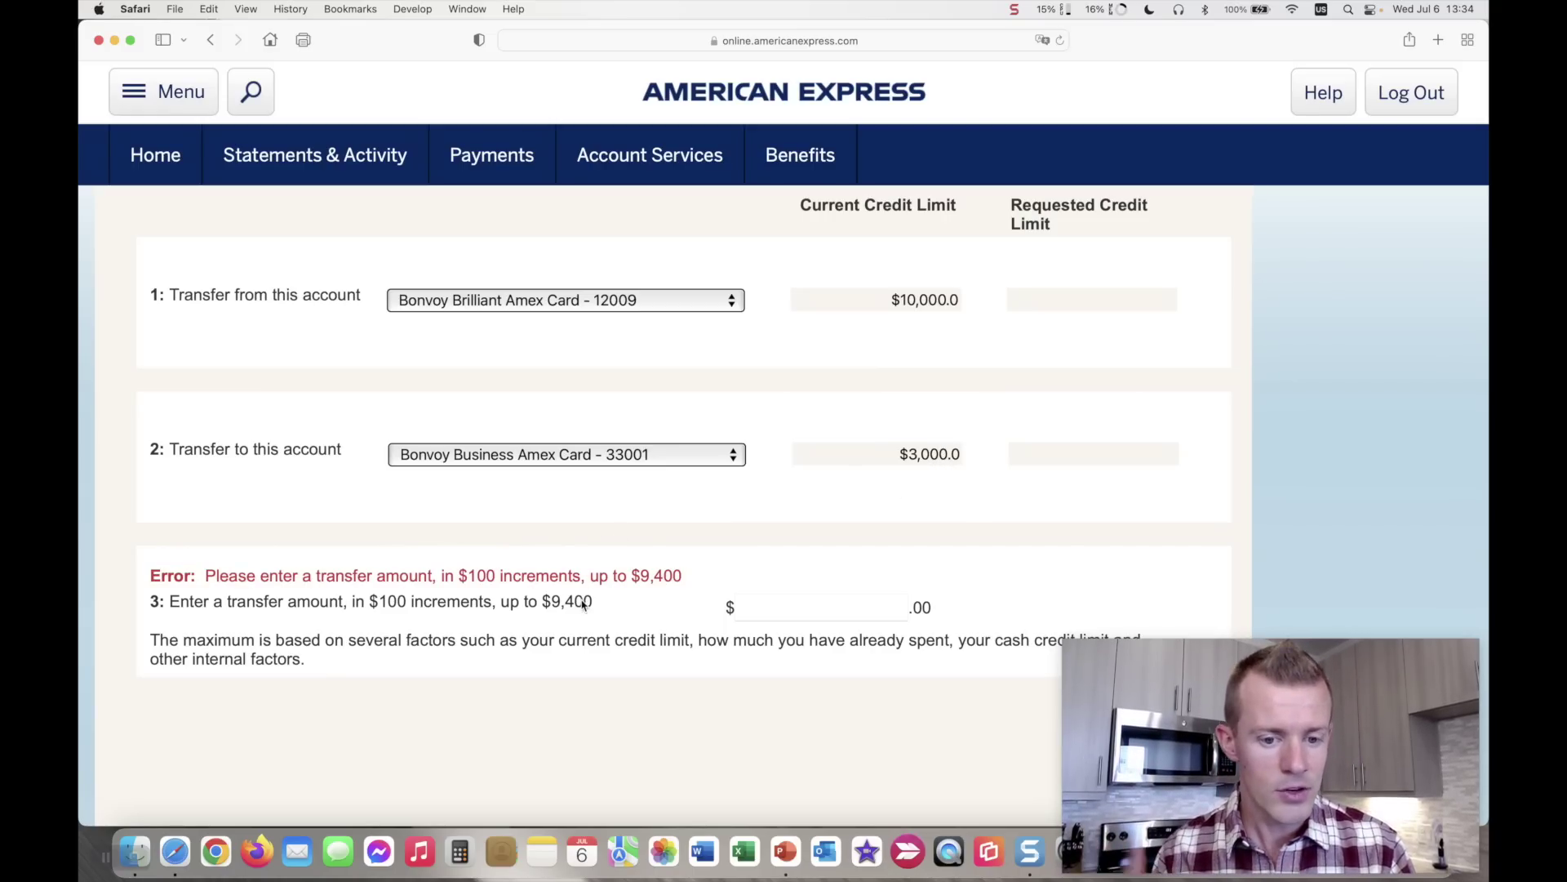
drag(596, 605, 541, 608)
click(540, 607)
click(608, 525)
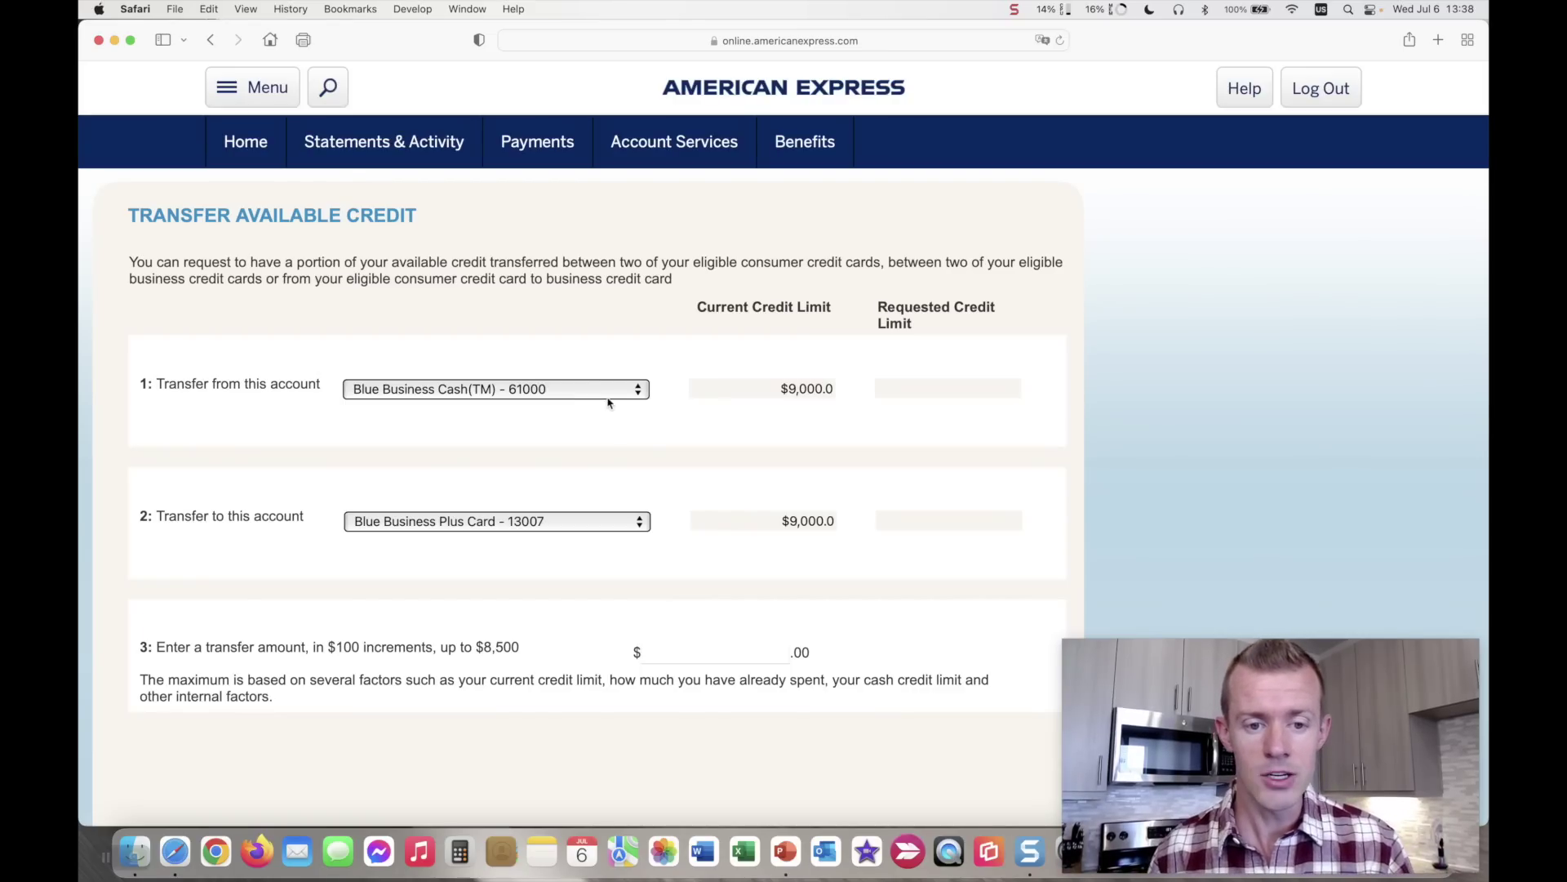
Set the transfer to go from the Hilton Honors Business Card to the Bonvoy Business Amex Card.
click(605, 390)
click(601, 455)
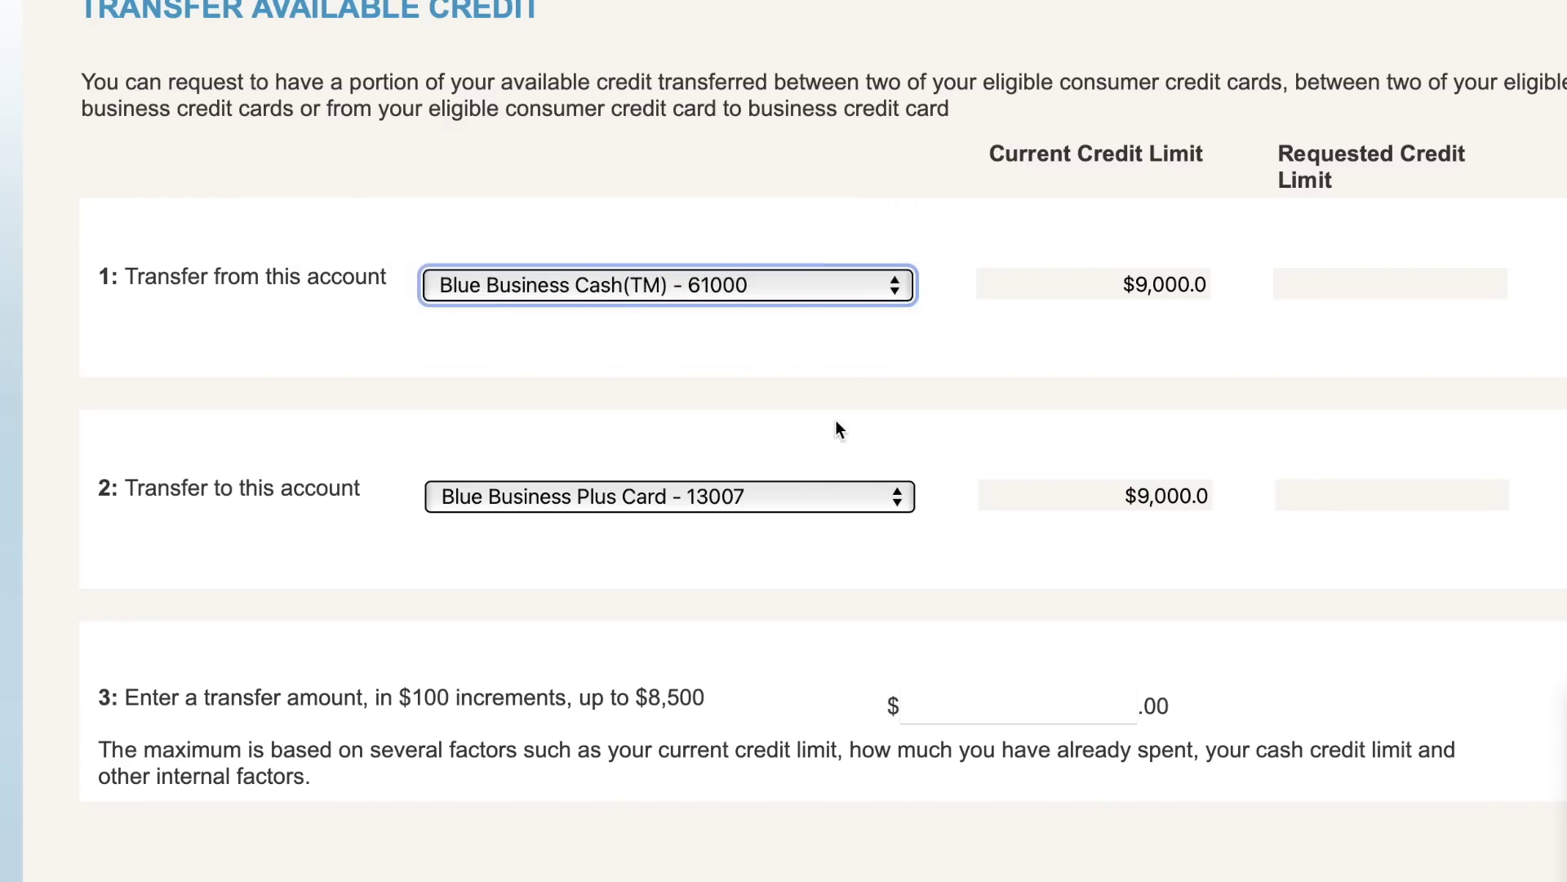
click(844, 508)
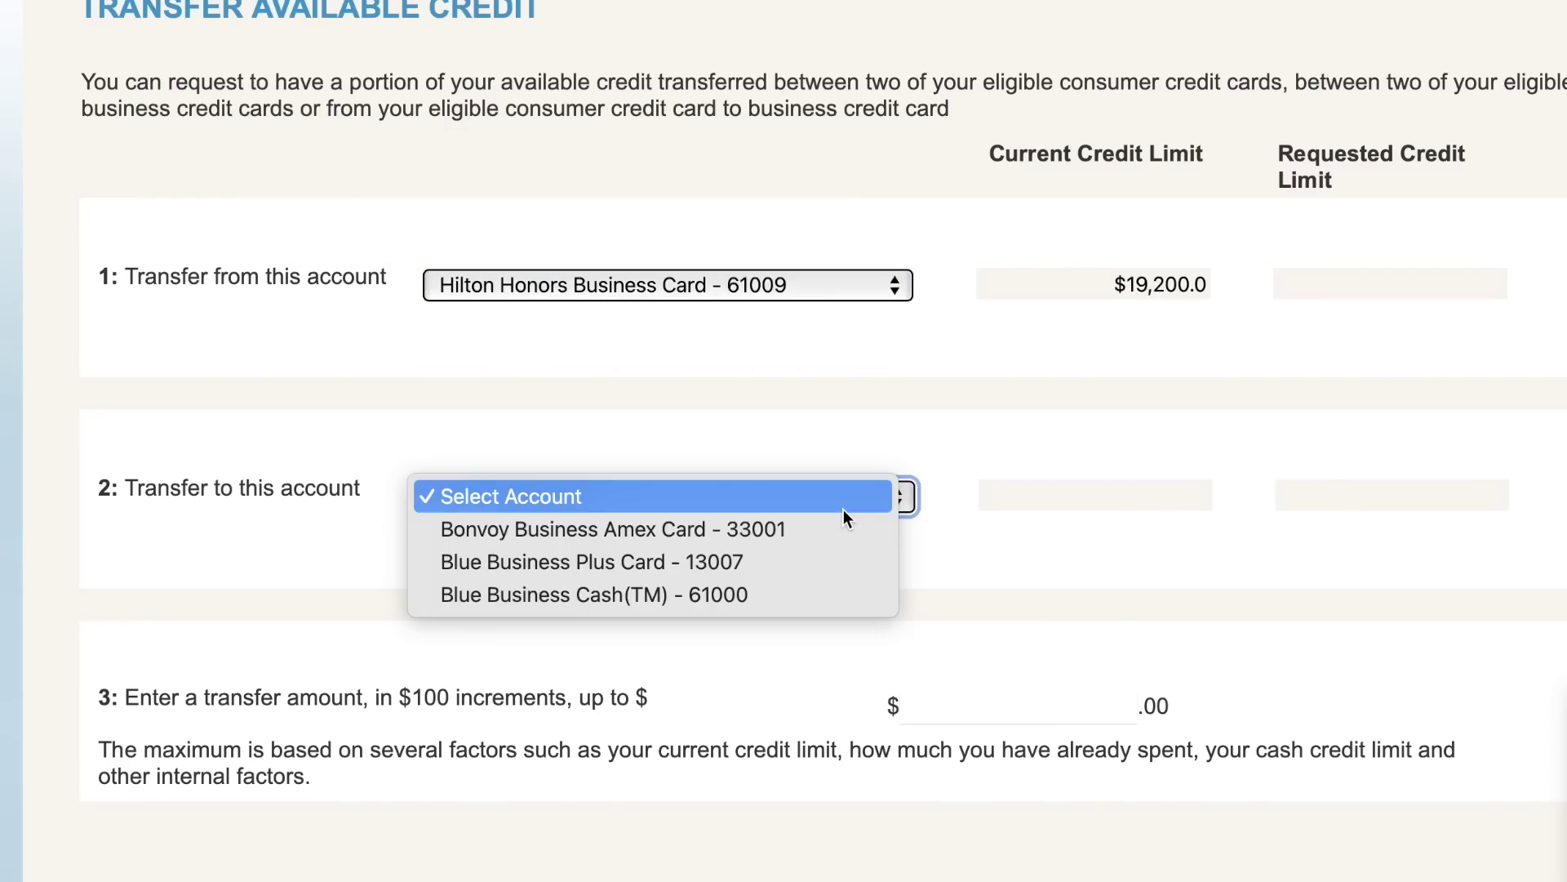
click(805, 530)
click(1180, 325)
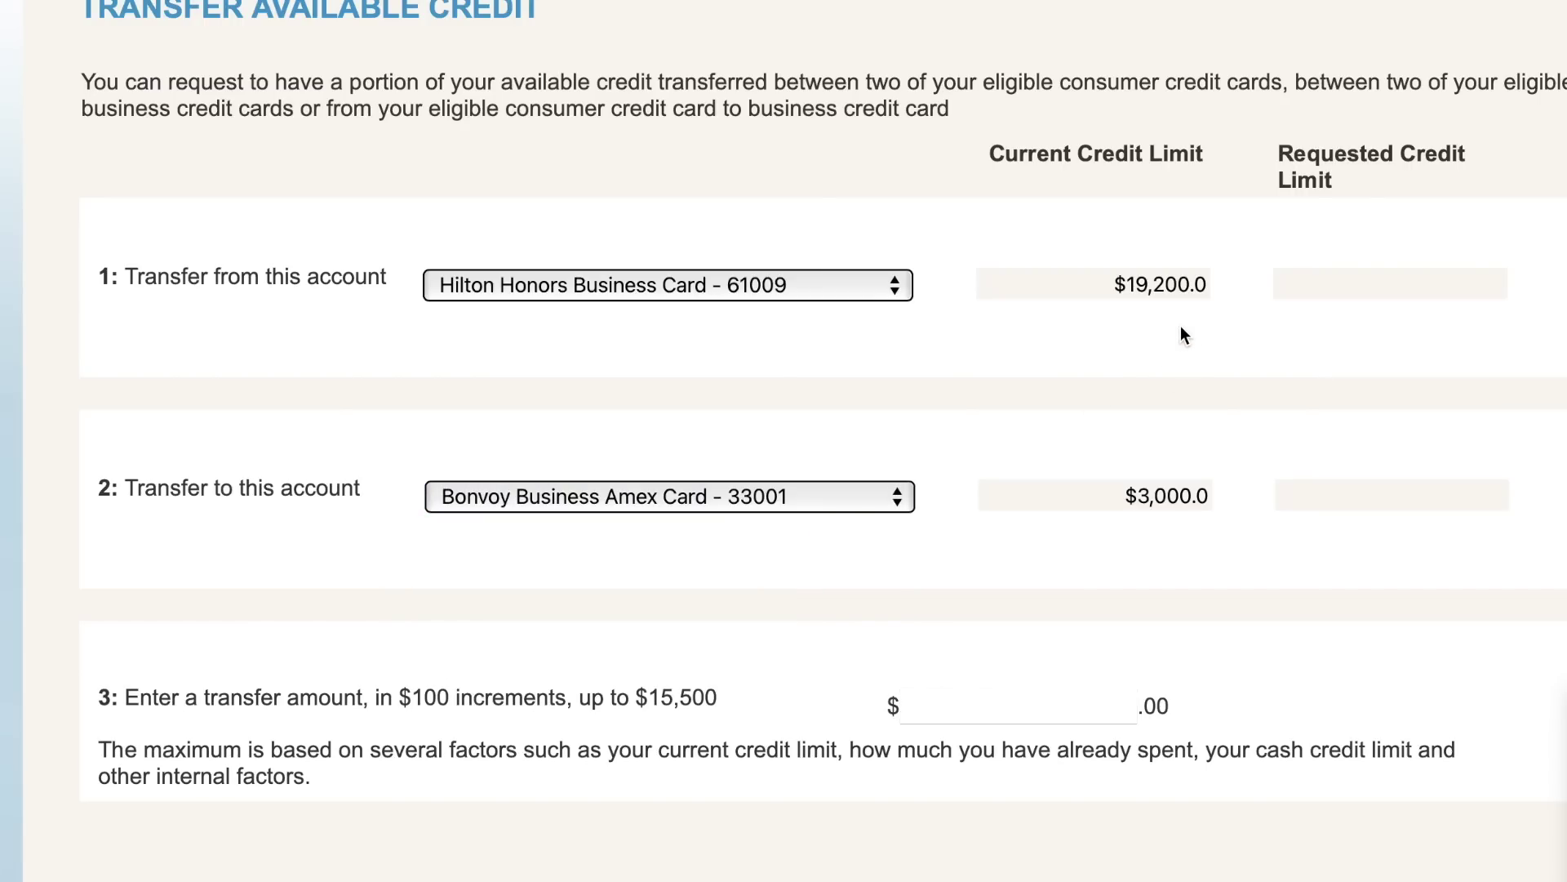
Set the credit transfer amount to $2,000.
click(937, 703)
text(2000)
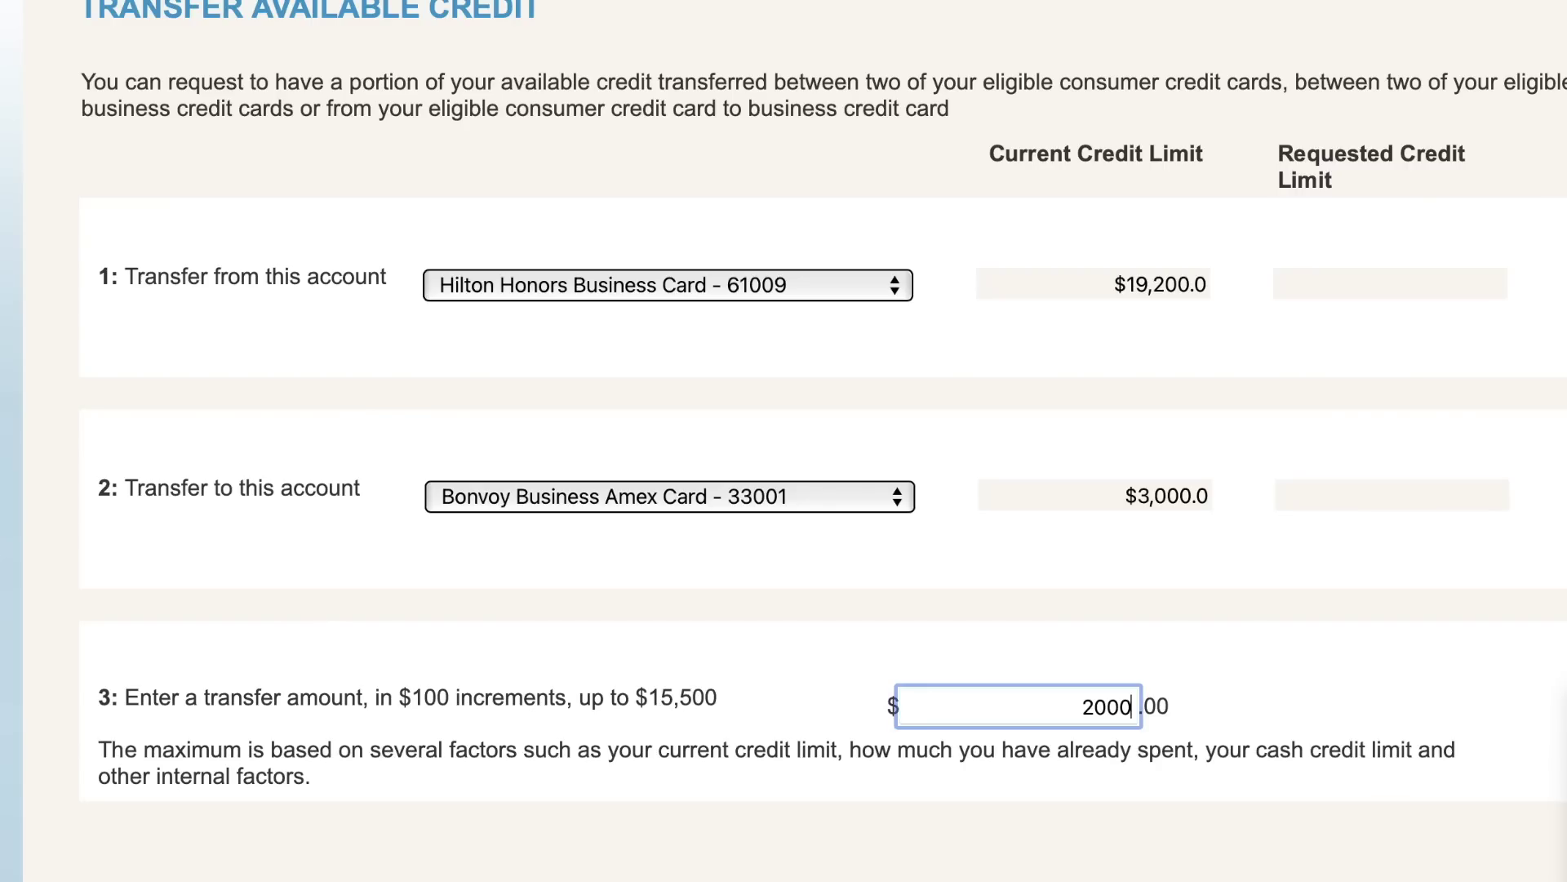
click(1039, 611)
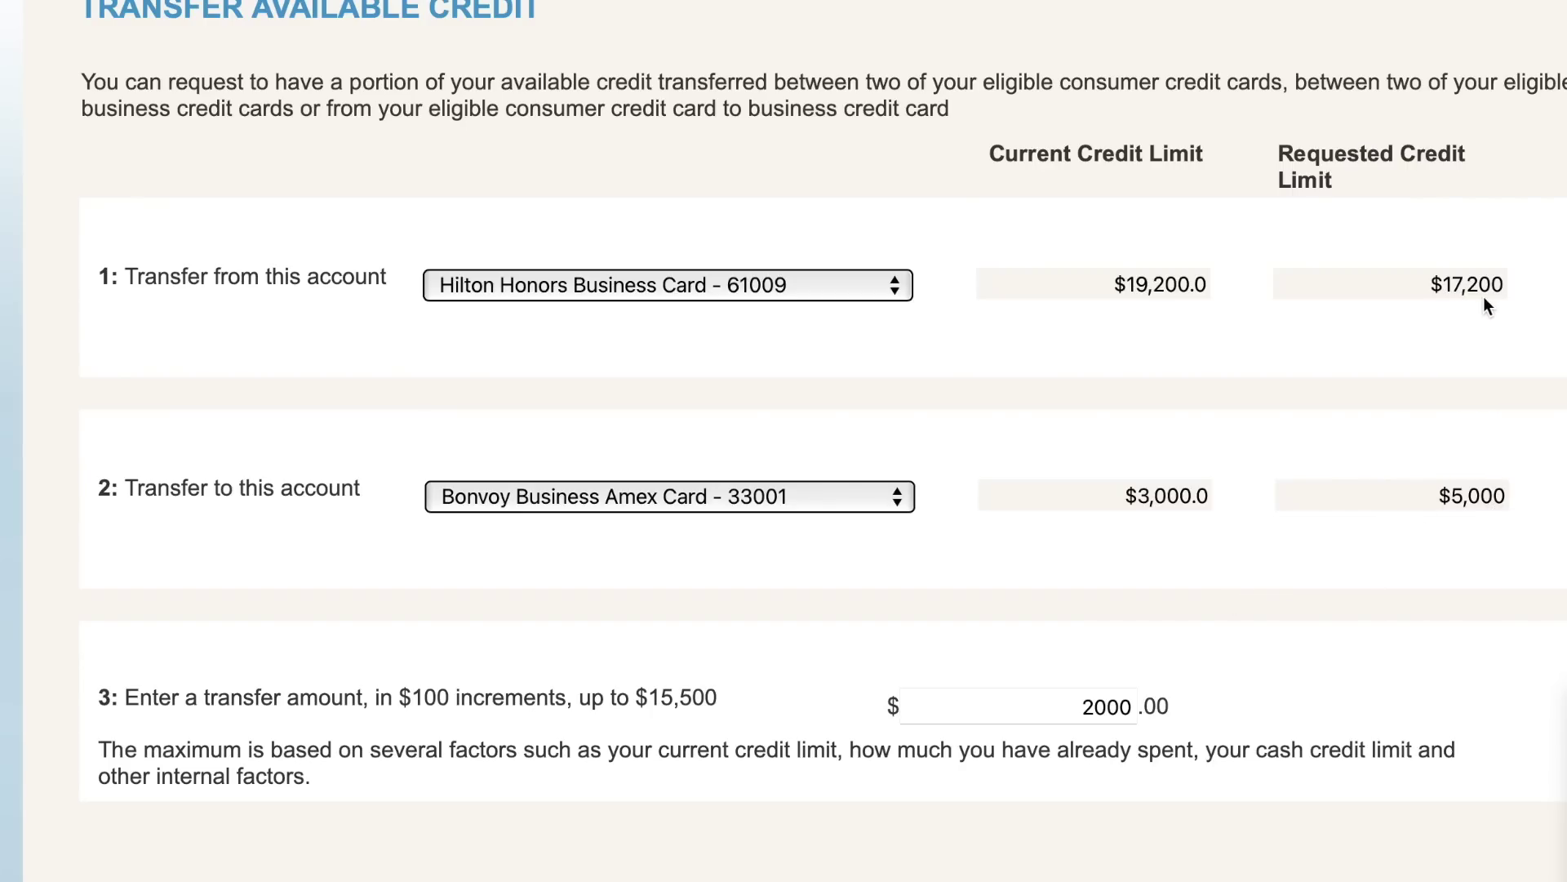
Continue to the verification page, submit the credit transfer request, and check the Bonvoy Business card's available credit.
scroll(1299, 388, down, 4)
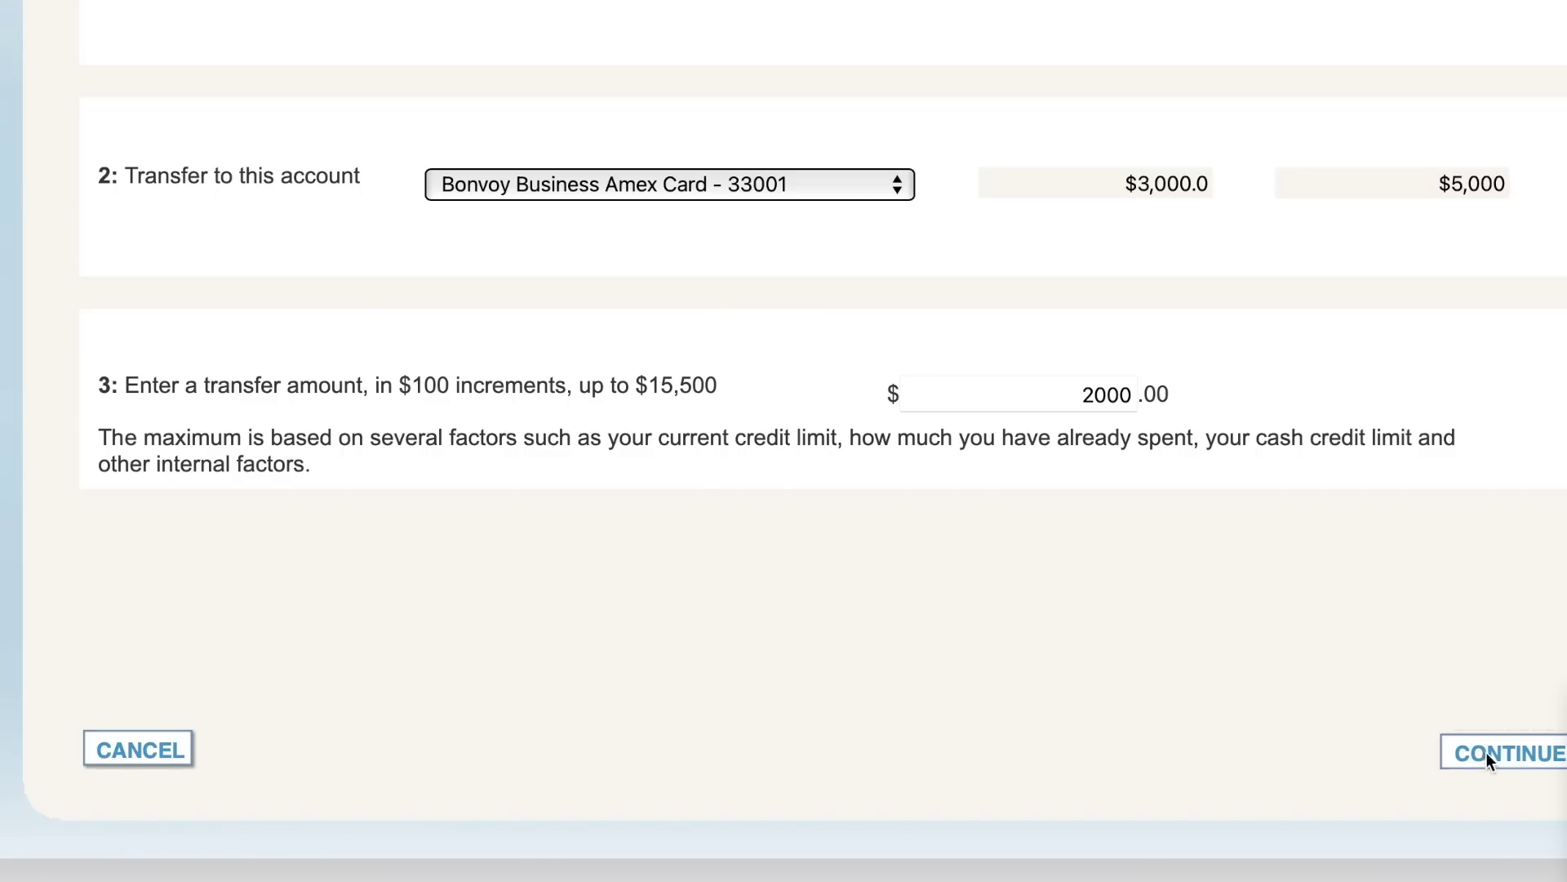
click(1486, 752)
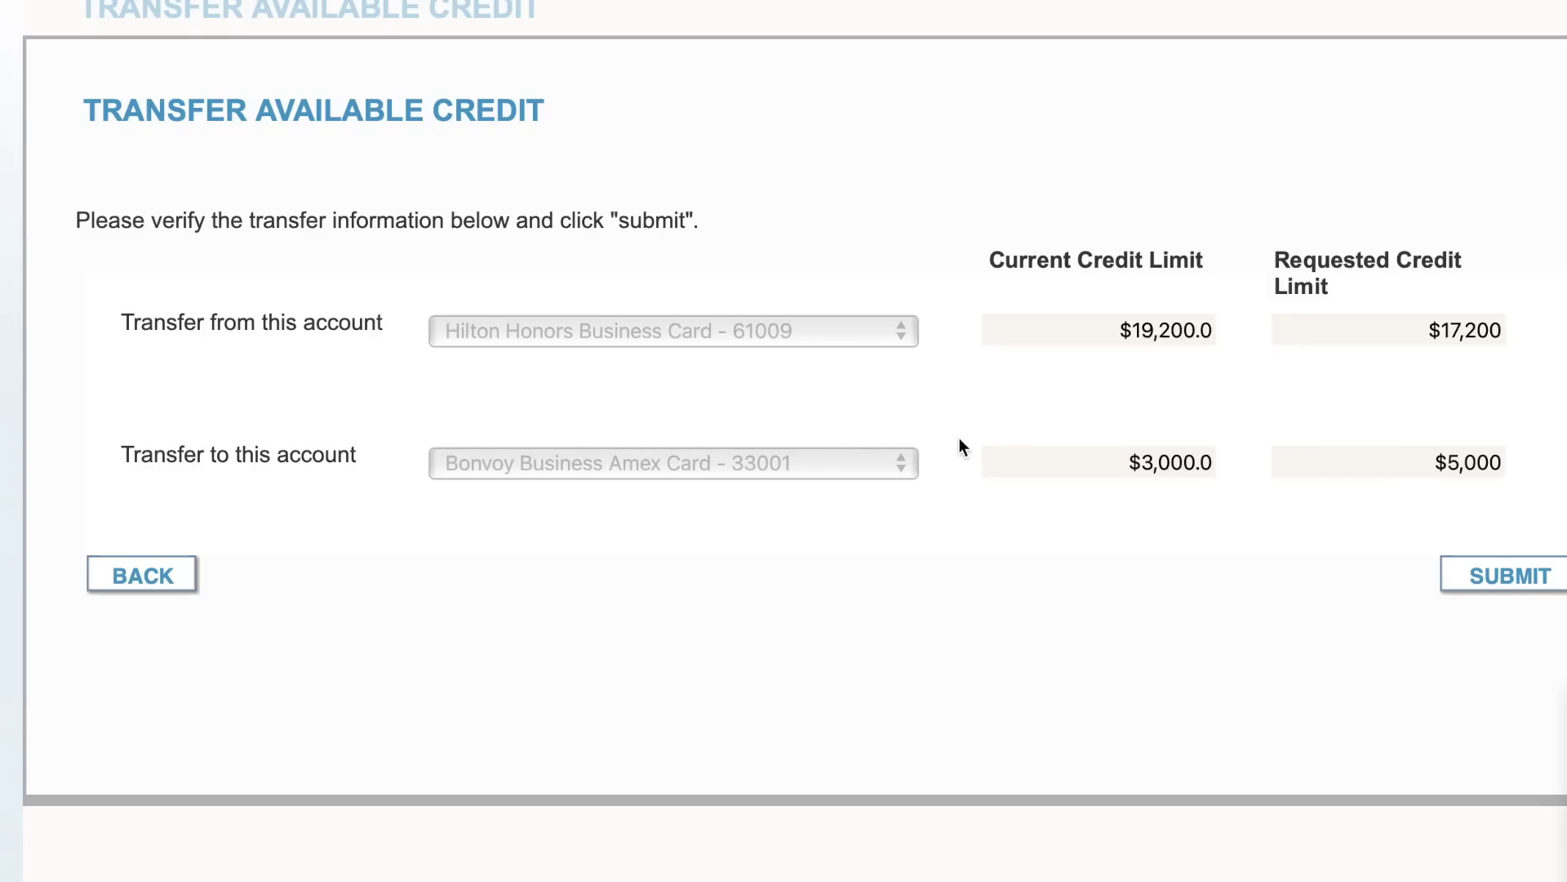
click(1499, 580)
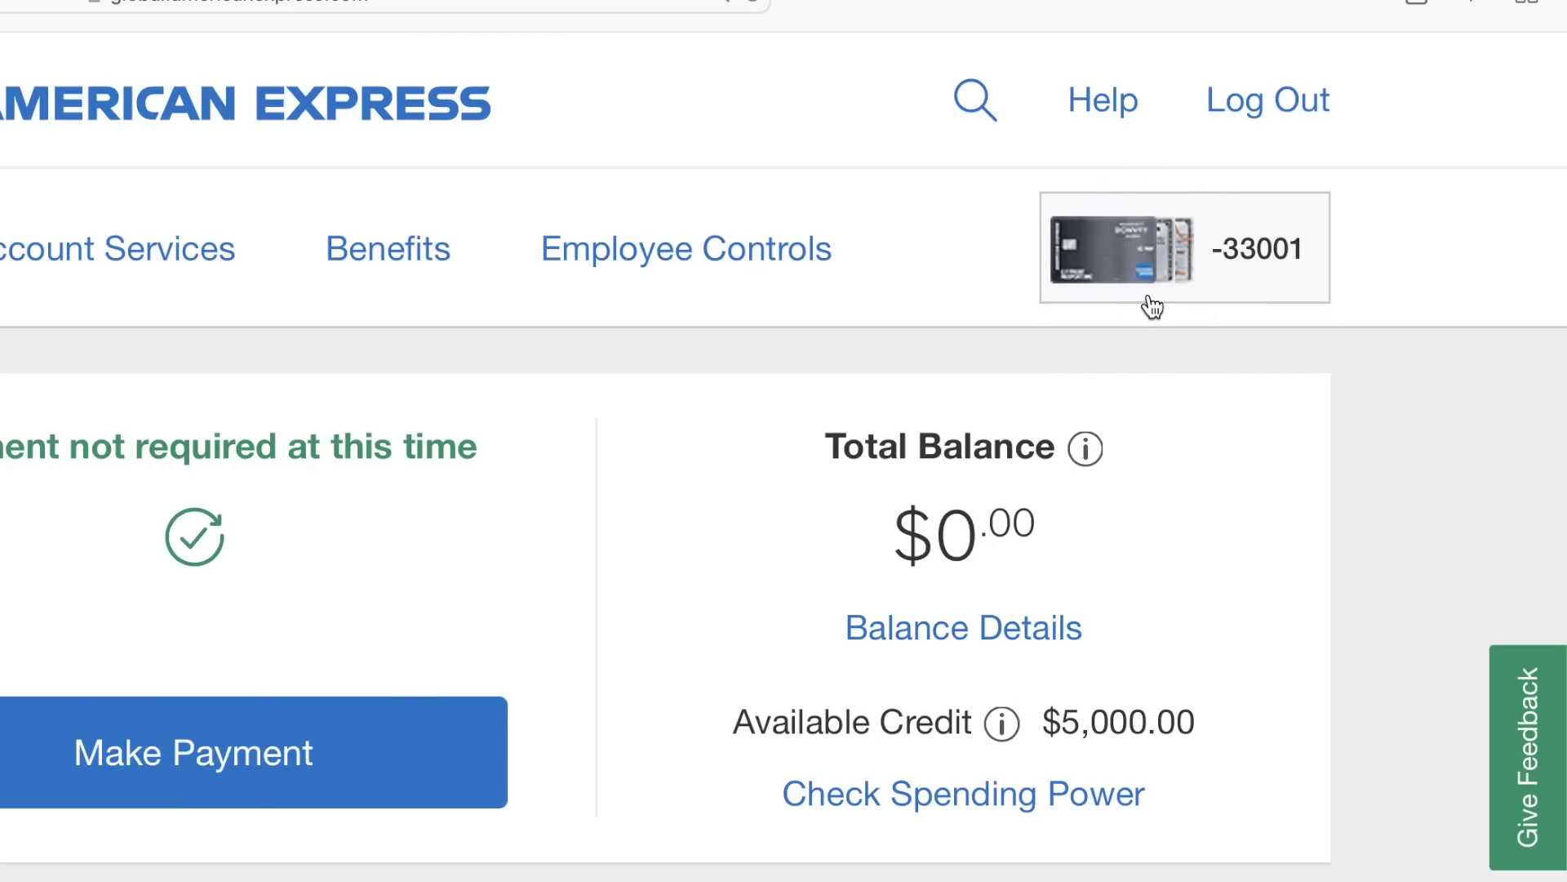
drag(1196, 720, 1062, 721)
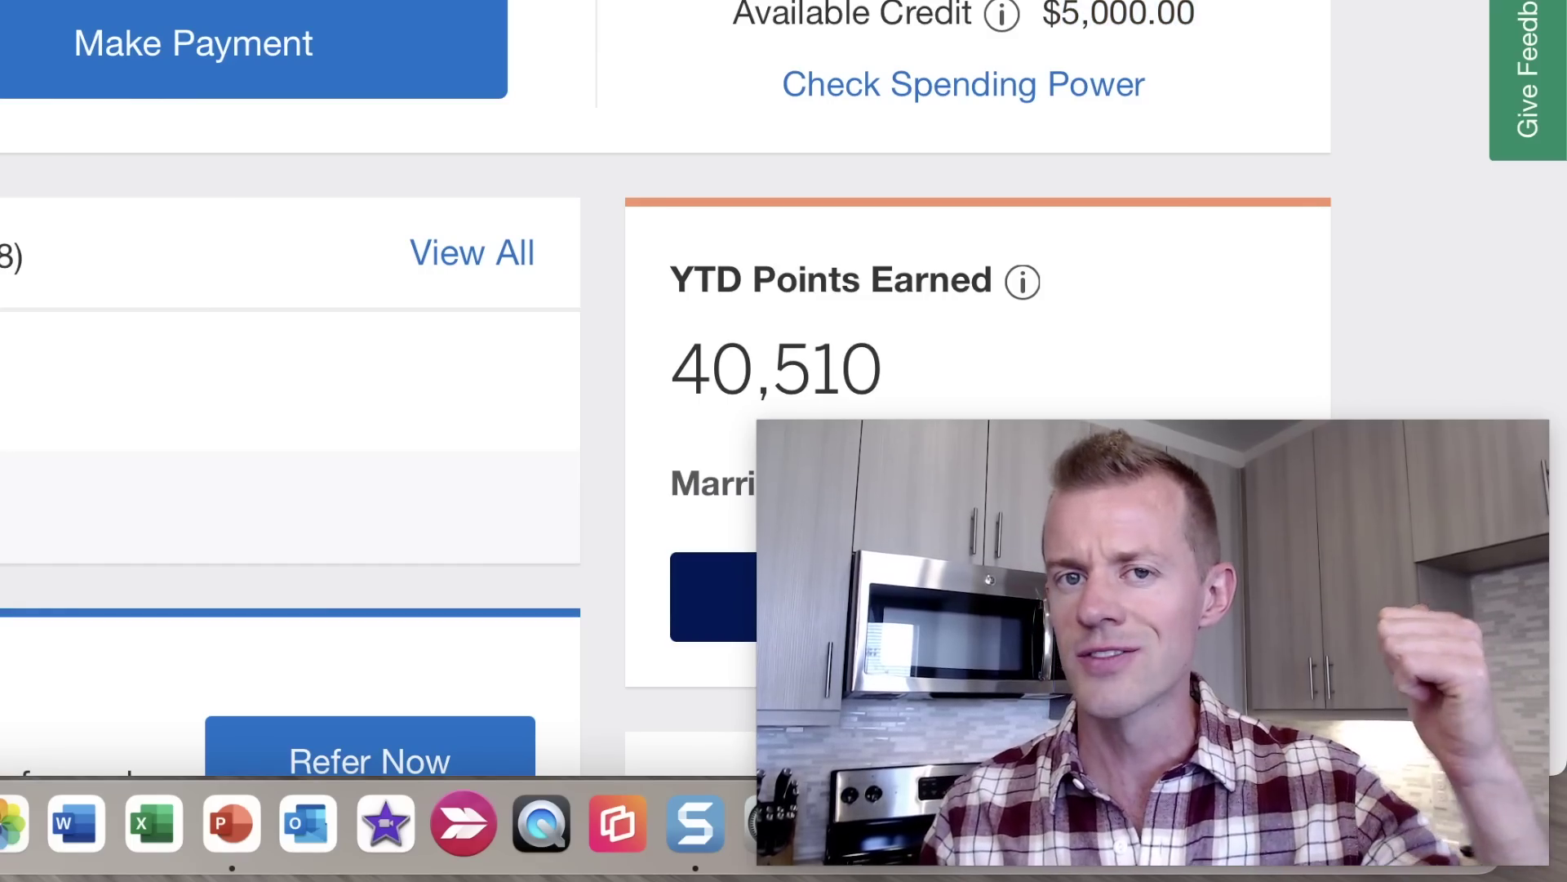